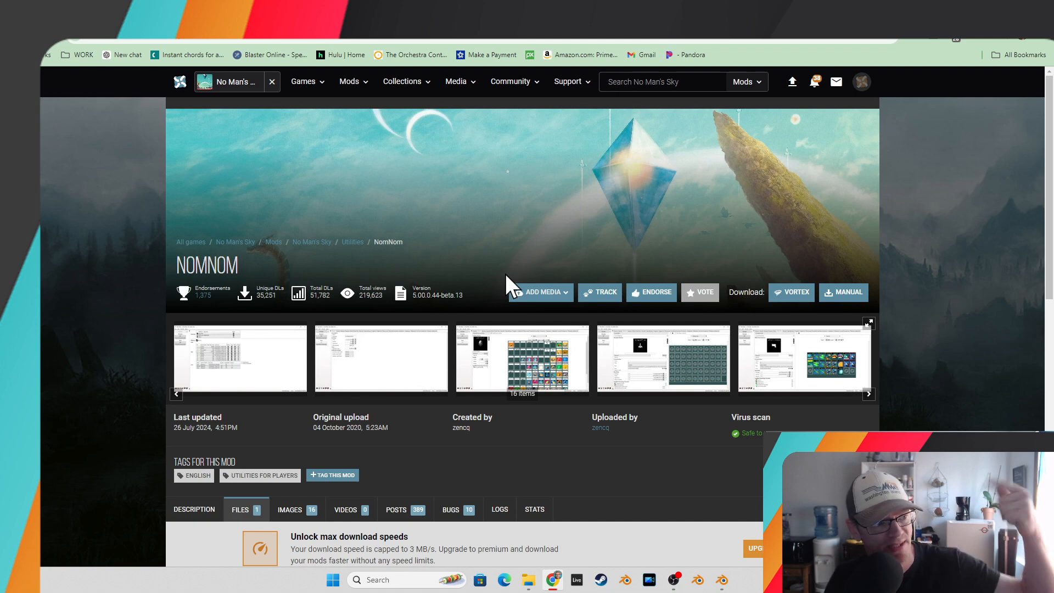
Download the NomNom.zip main file manually from the mod page.
{"action": "scroll", "coordinate": [503, 275], "scroll_direction": "down", "scroll_amount": 6}
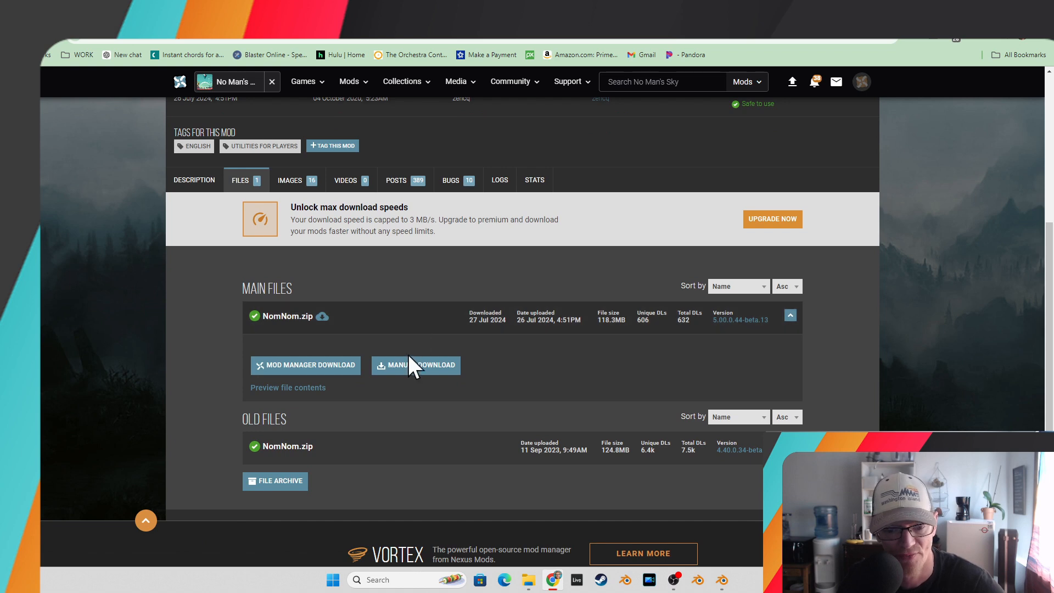
{"action": "left_click", "coordinate": [402, 368]}
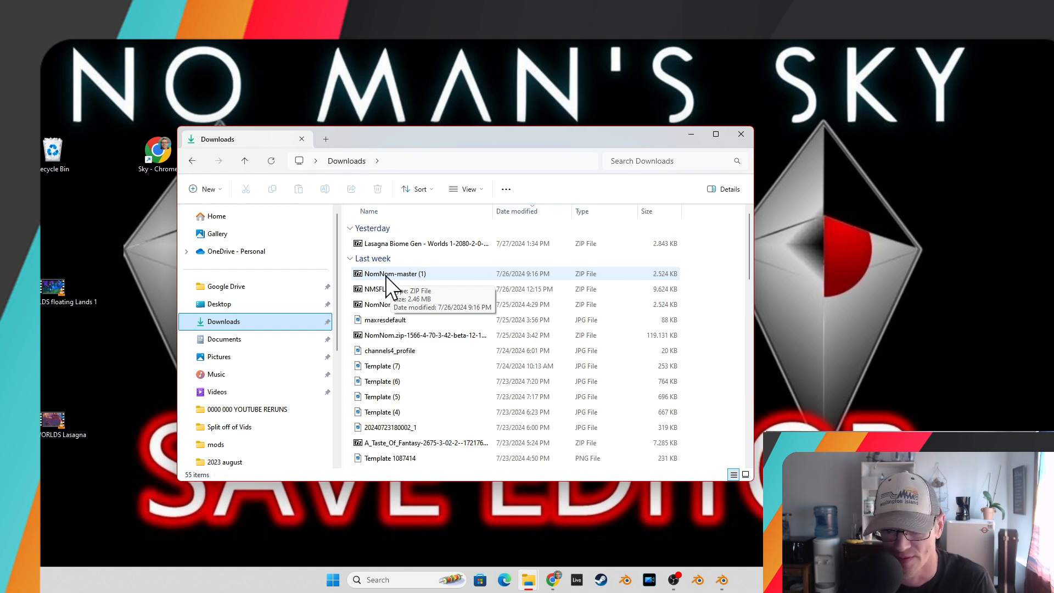
Open the NomNom-master (1) zip archive from the Downloads folder.
{"action": "double_click", "coordinate": [385, 274]}
{"action": "left_click_drag", "start_coordinate": [423, 323], "coordinate": [433, 179]}
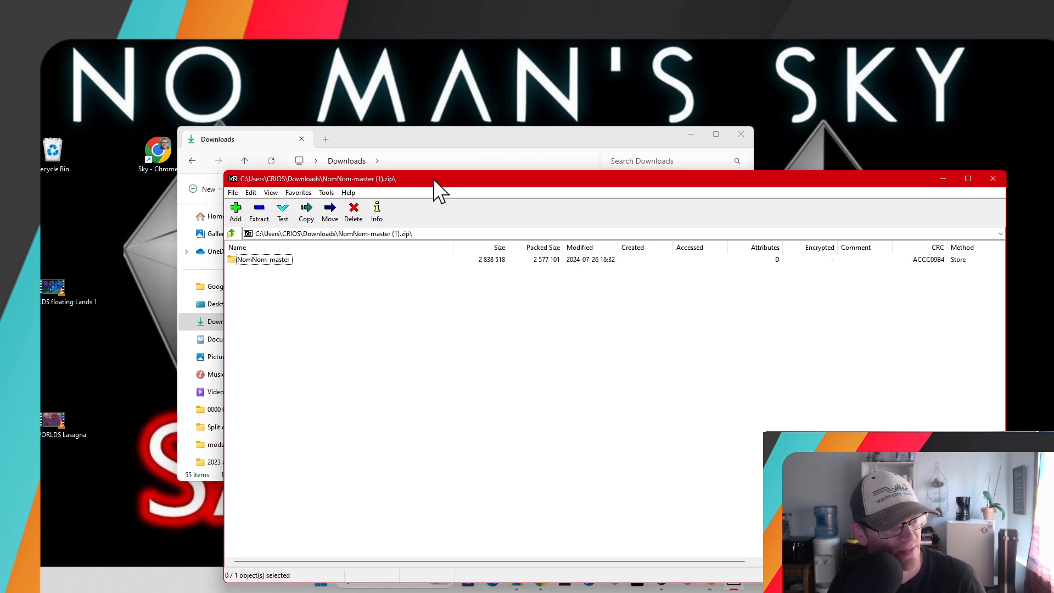
{"action": "left_click_drag", "start_coordinate": [433, 179], "coordinate": [432, 177]}
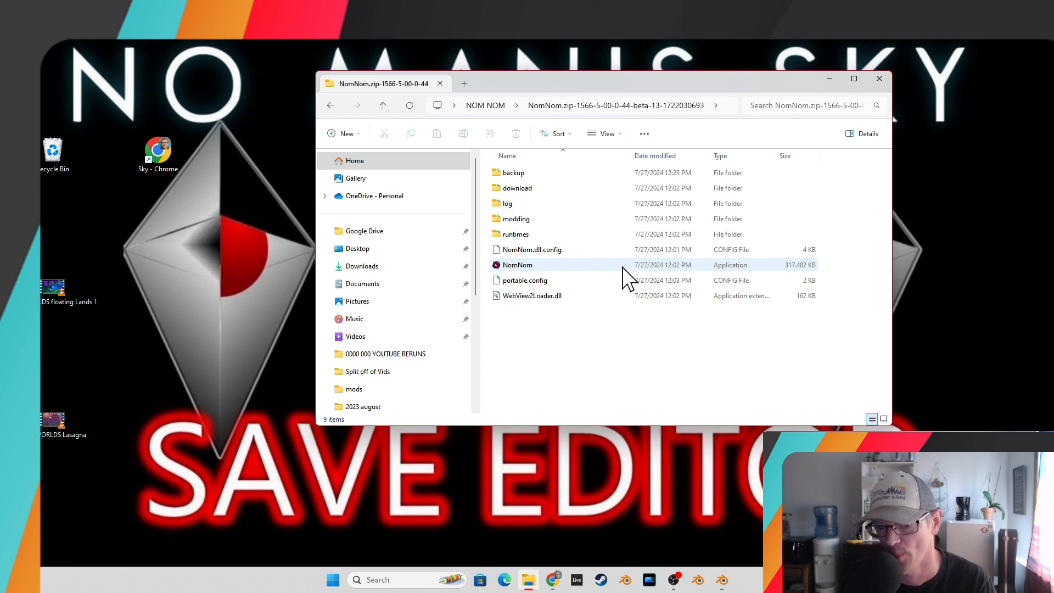
Launch the NomNom application and select the Microsoft account and its save slot 1.
{"action": "double_click", "coordinate": [512, 265]}
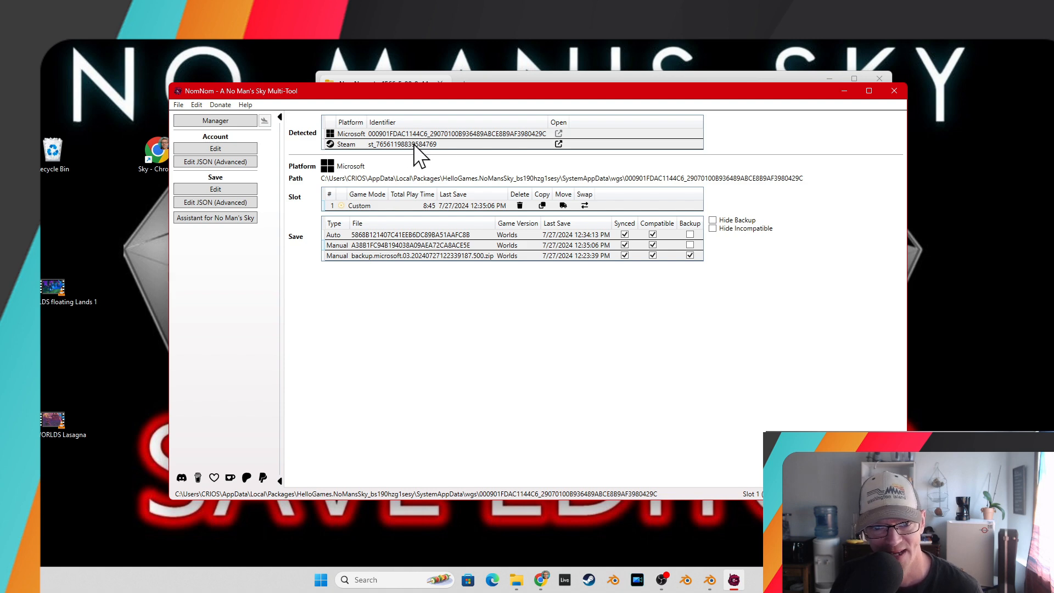
{"action": "left_click", "coordinate": [412, 134]}
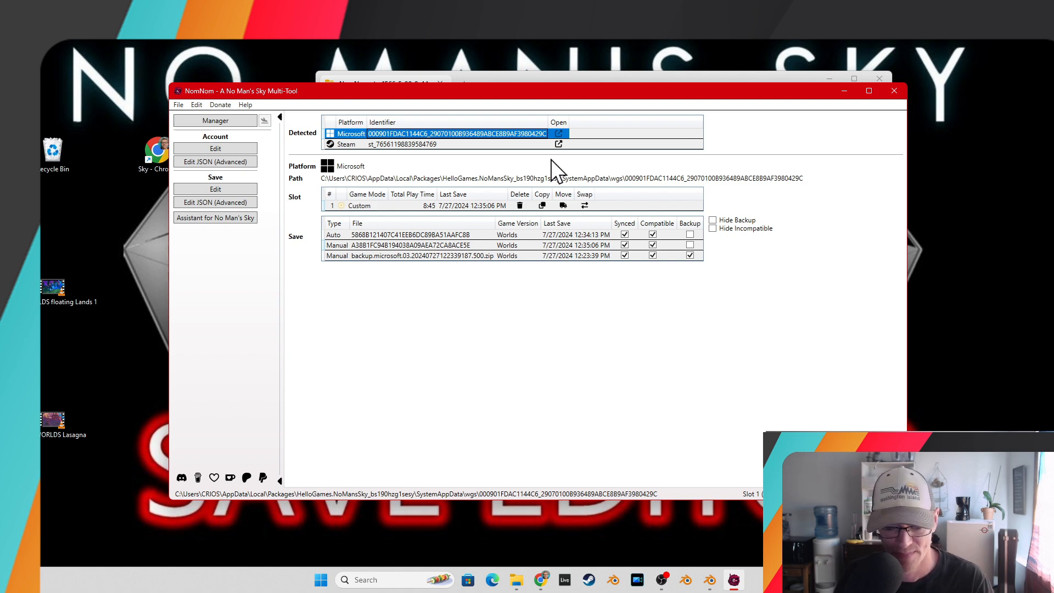
{"action": "left_click", "coordinate": [416, 206]}
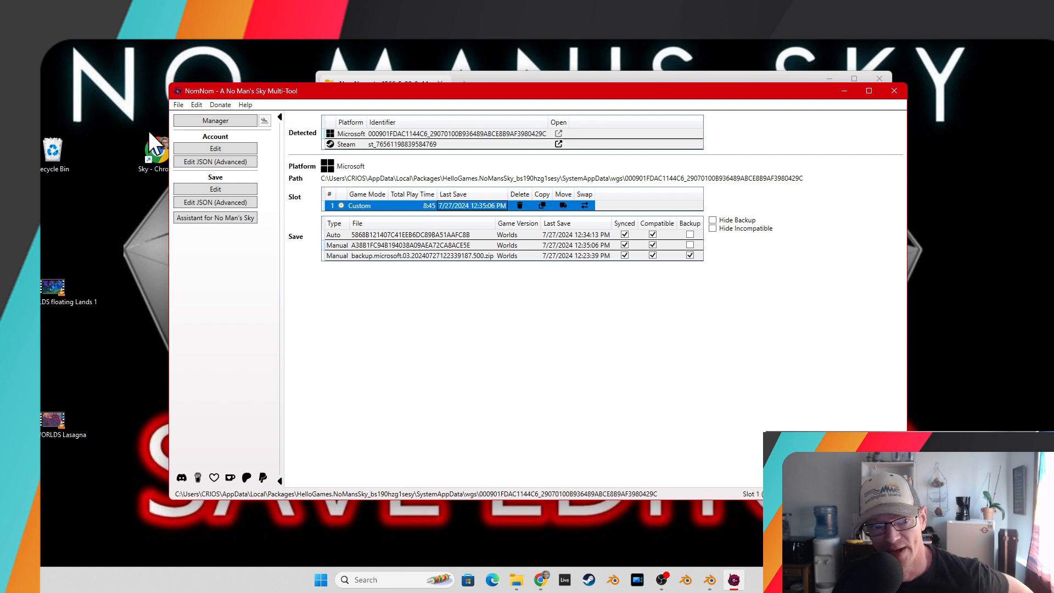
Open the program settings and review the options before closing them.
{"action": "left_click", "coordinate": [178, 105]}
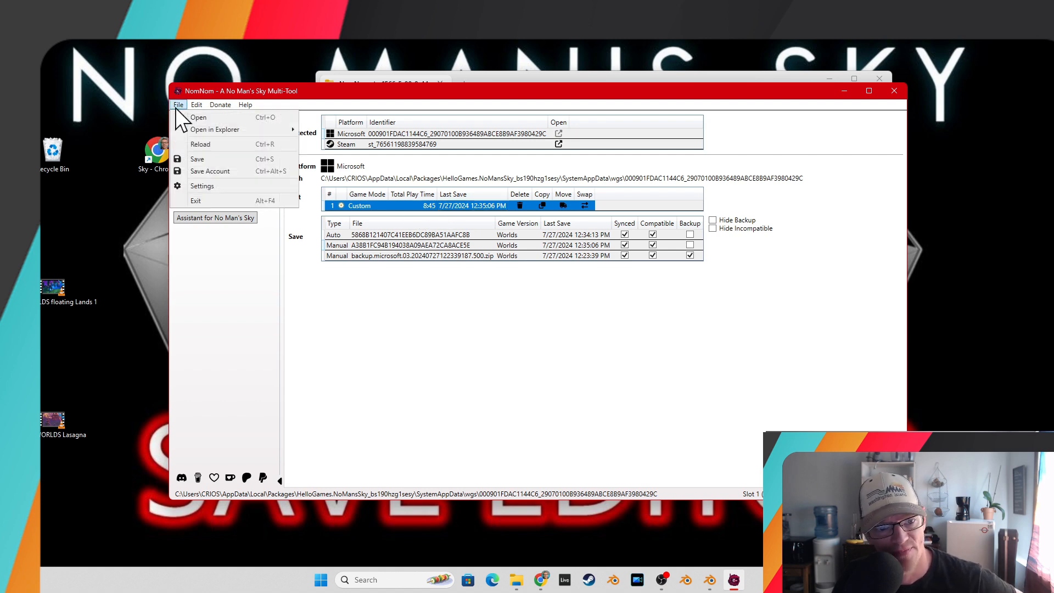
{"action": "left_click", "coordinate": [199, 188]}
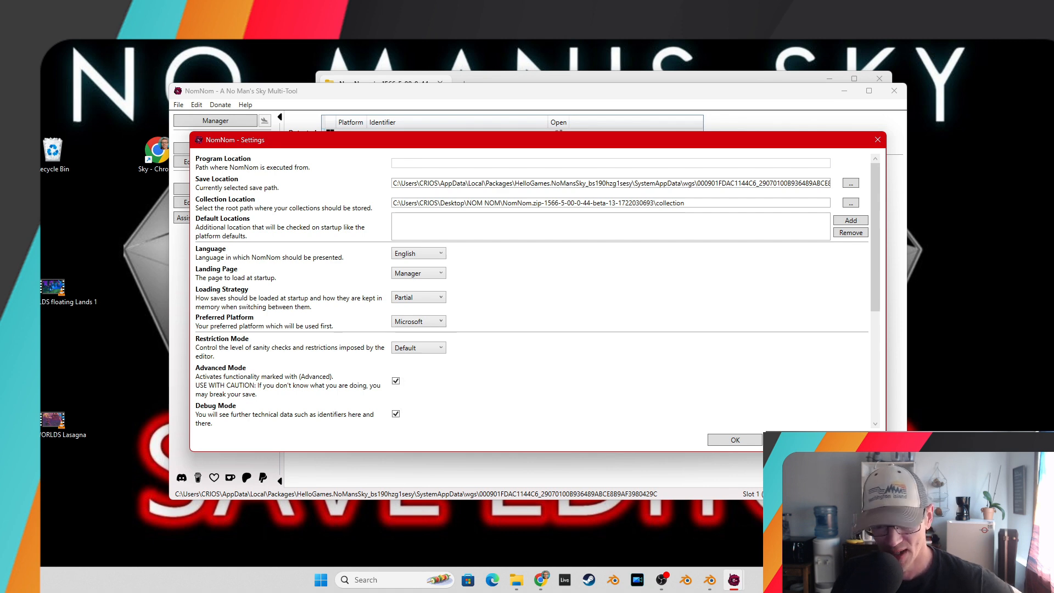
{"action": "scroll", "coordinate": [748, 377], "scroll_direction": "down", "scroll_amount": 3}
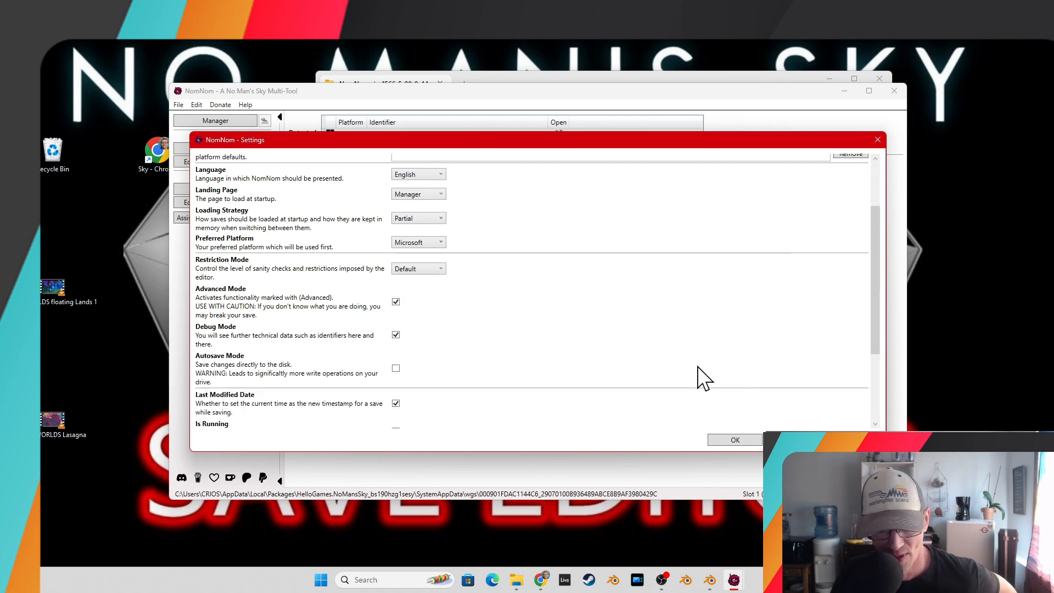
{"action": "scroll", "coordinate": [686, 373], "scroll_direction": "down", "scroll_amount": 4}
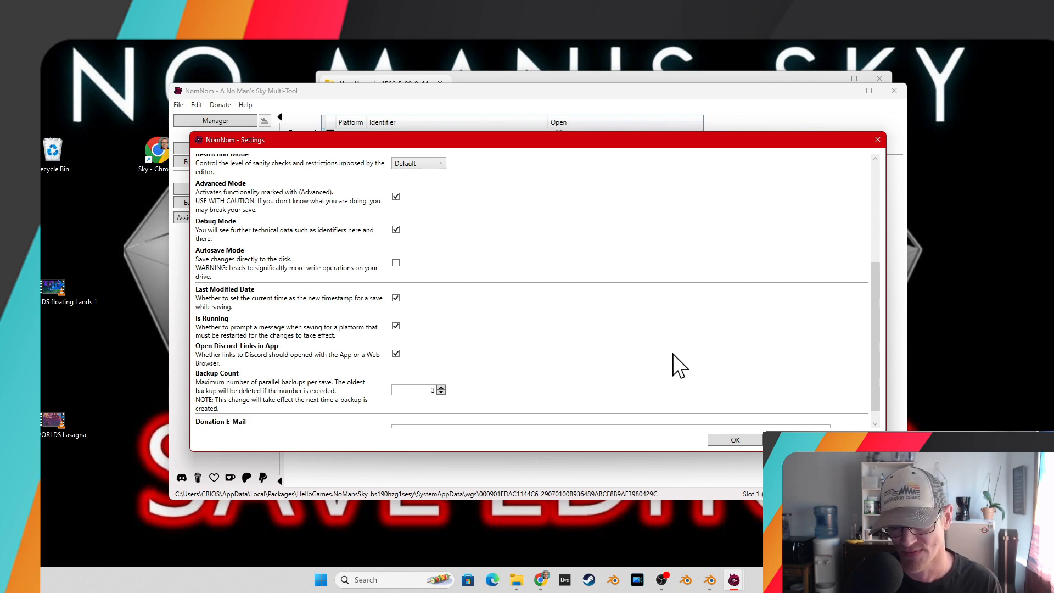
{"action": "scroll", "coordinate": [679, 366], "scroll_direction": "down", "scroll_amount": 2}
{"action": "left_click", "coordinate": [878, 141]}
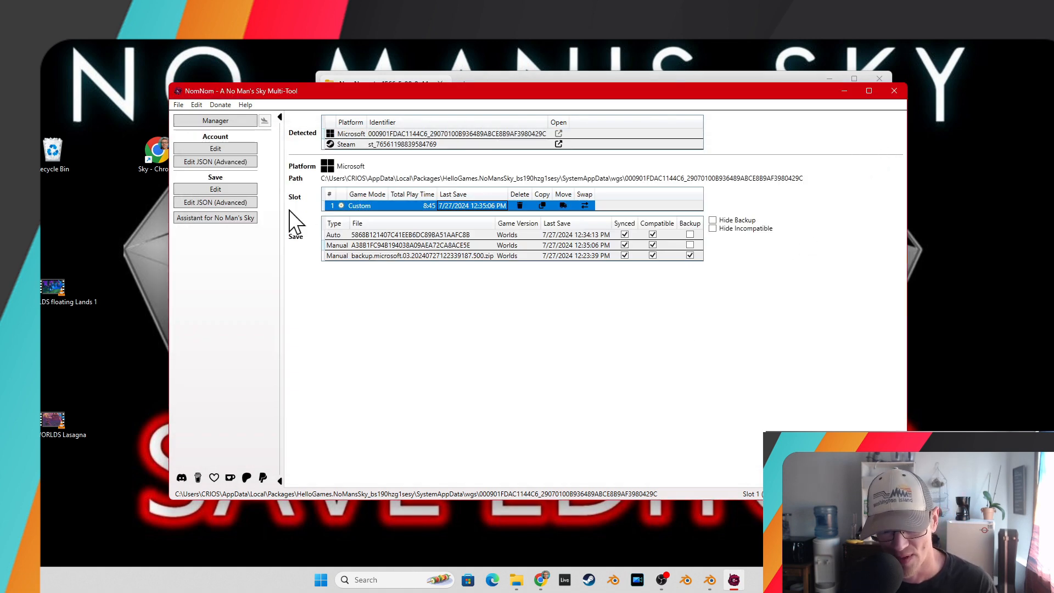
Open the save editor for slot 1 and inspect the Exosuit's Cargo and Technology inventories.
{"action": "left_click", "coordinate": [411, 204]}
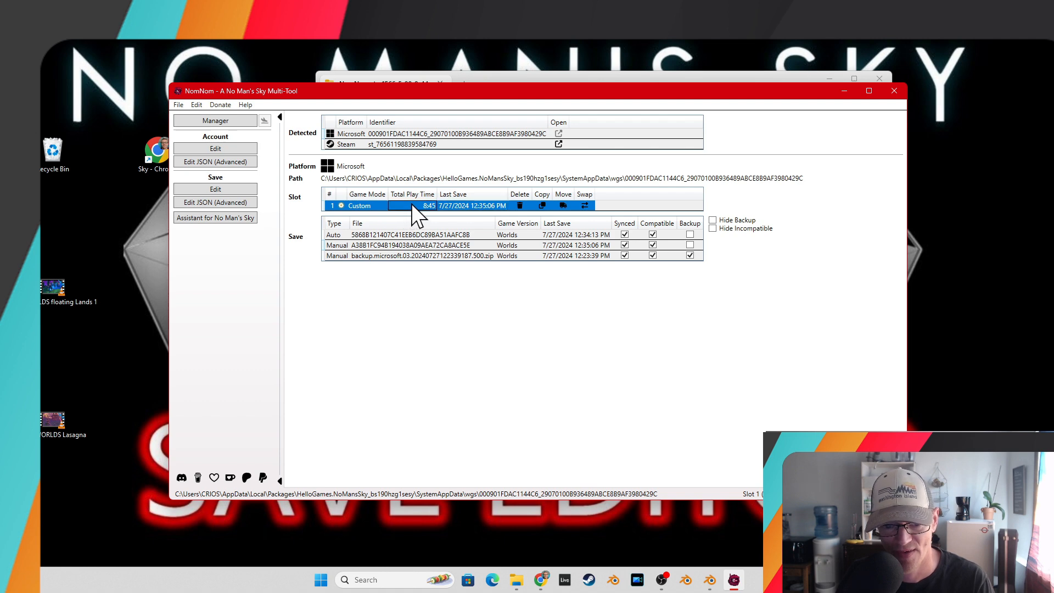
{"action": "left_click", "coordinate": [230, 188]}
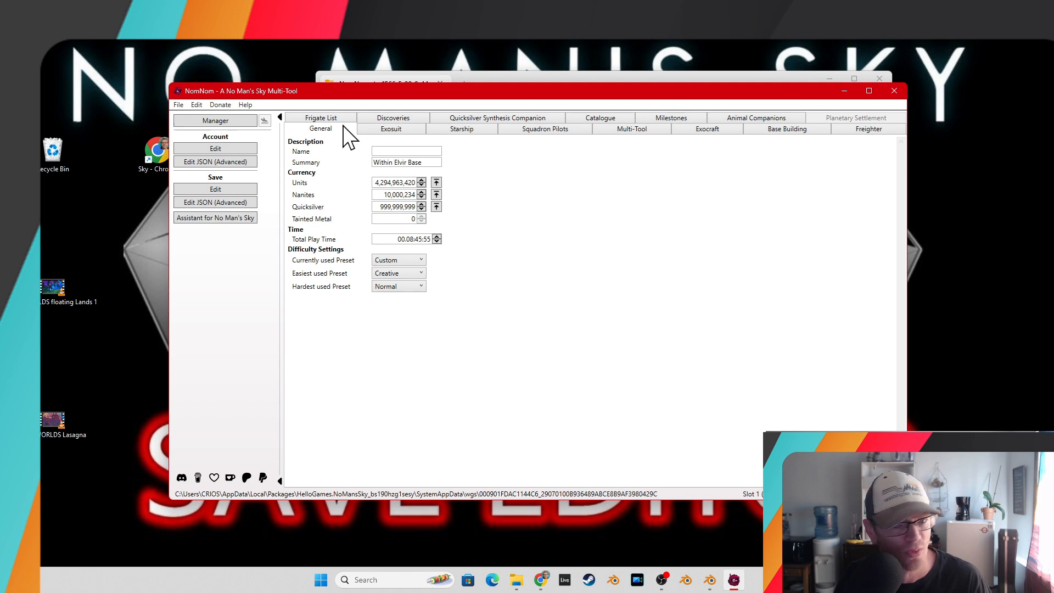
{"action": "left_click", "coordinate": [384, 130]}
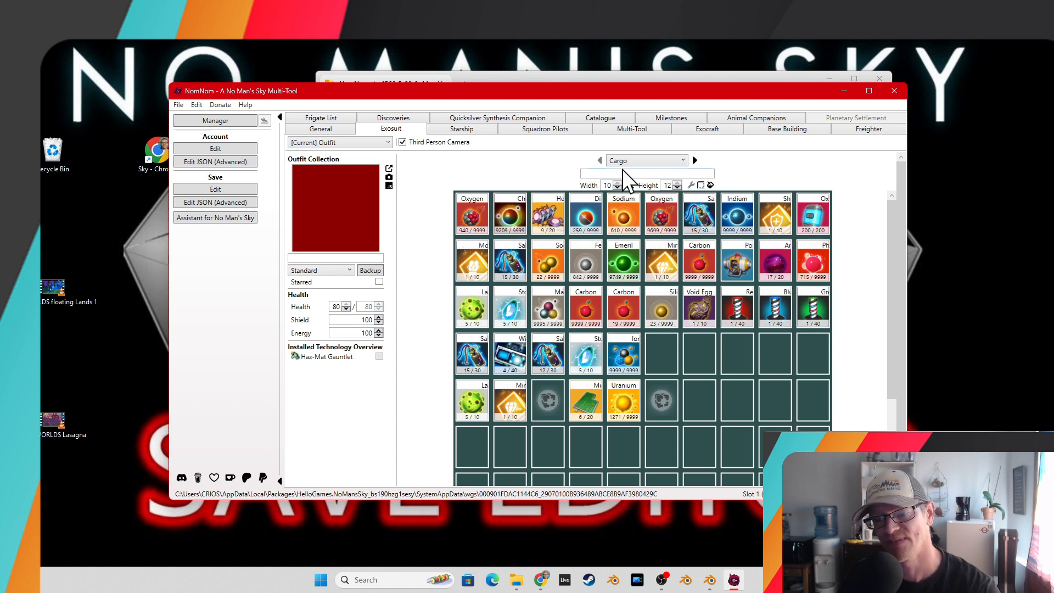
{"action": "left_click", "coordinate": [656, 161]}
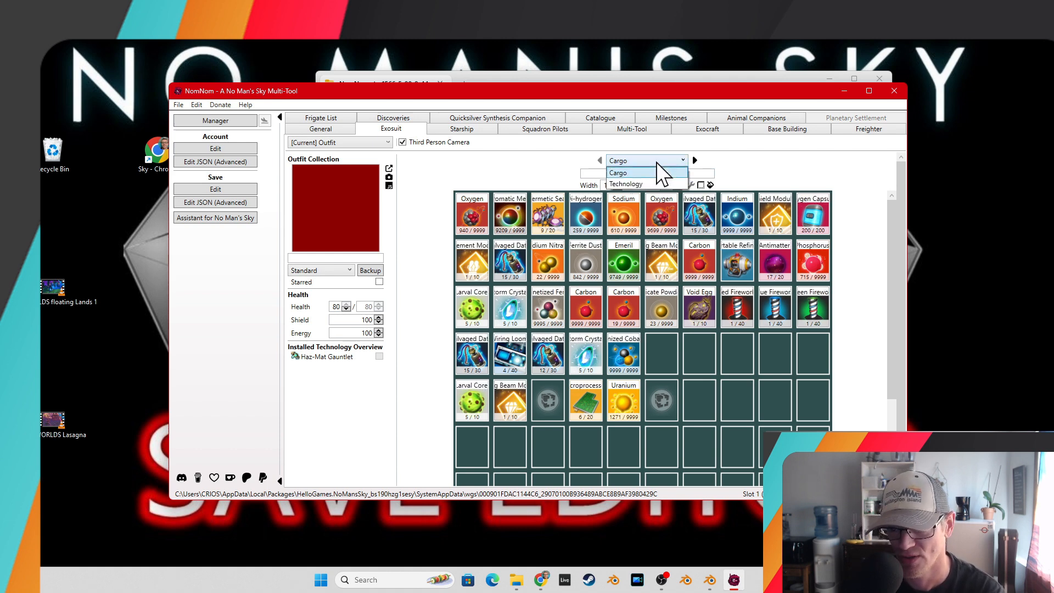
{"action": "left_click", "coordinate": [630, 185]}
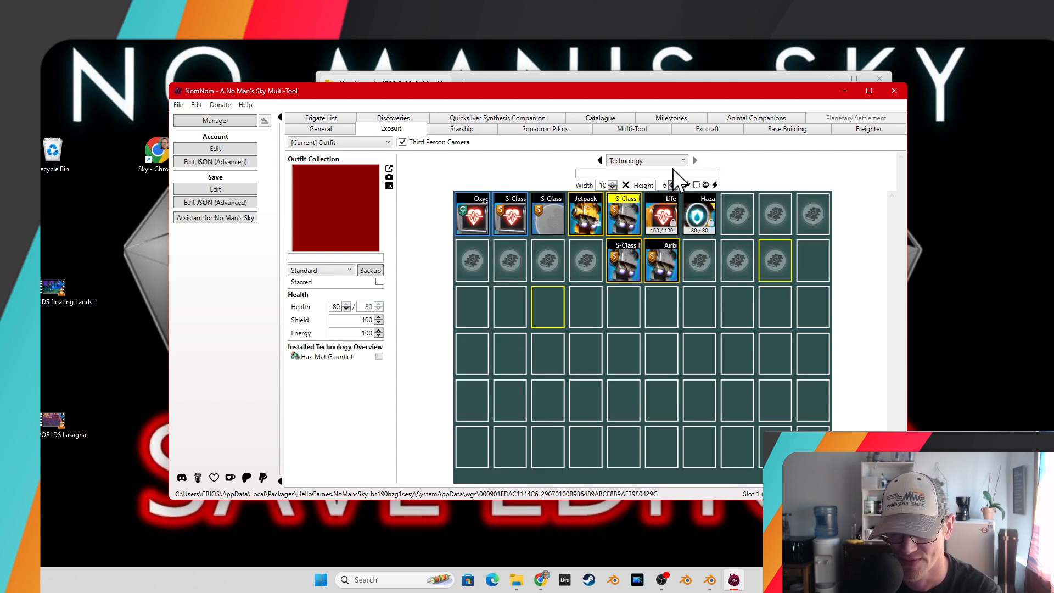
{"action": "left_click", "coordinate": [665, 160]}
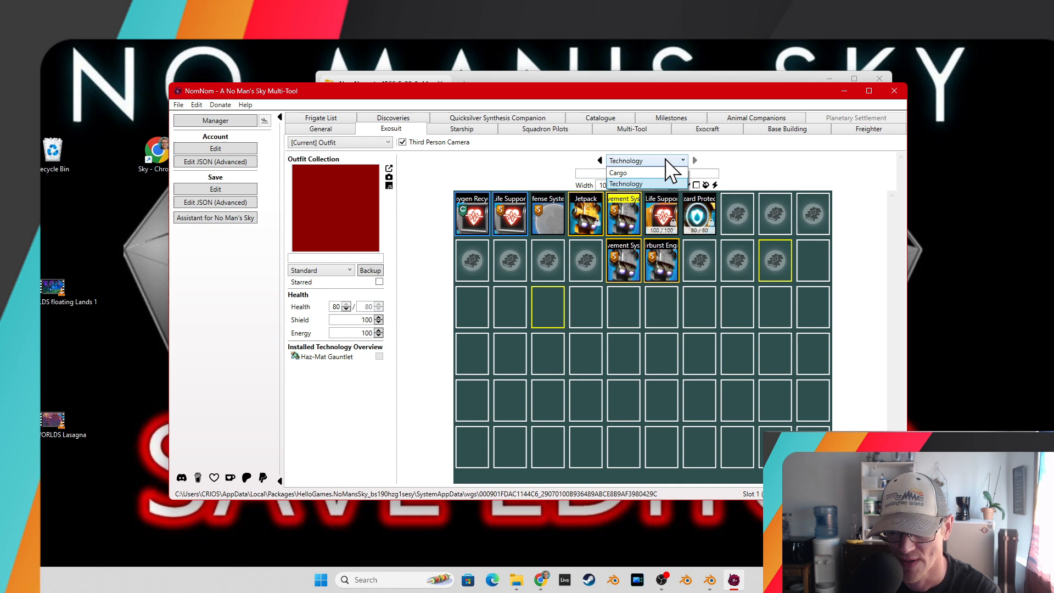
{"action": "left_click", "coordinate": [629, 172]}
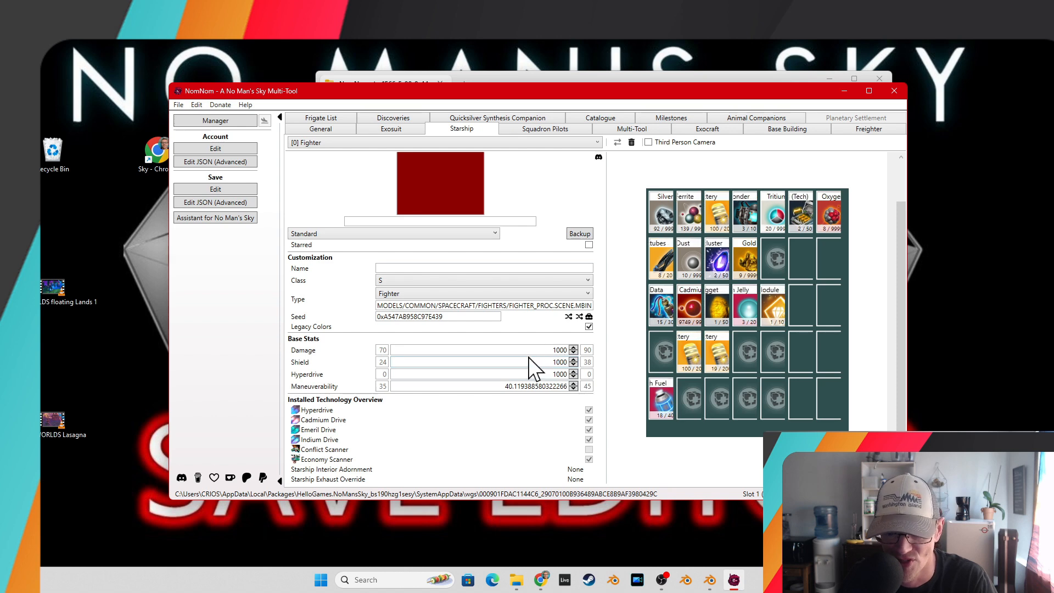
Browse the Squadron Pilots, Multi-Tool, Exocraft and Exosuit pages, ending on the Multi-Tool page.
{"action": "left_click", "coordinate": [550, 131]}
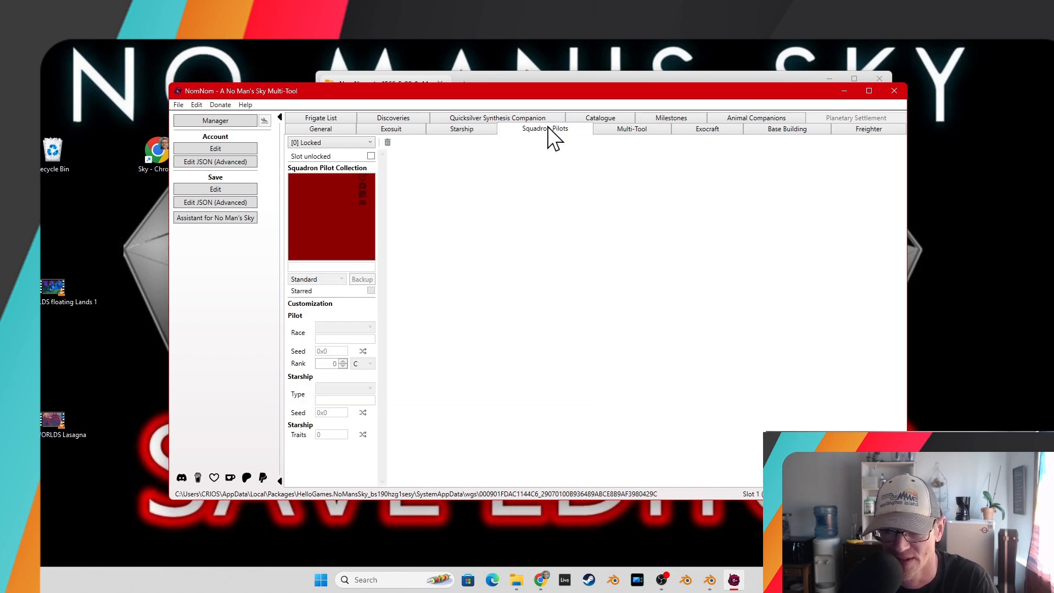
{"action": "left_click", "coordinate": [635, 132]}
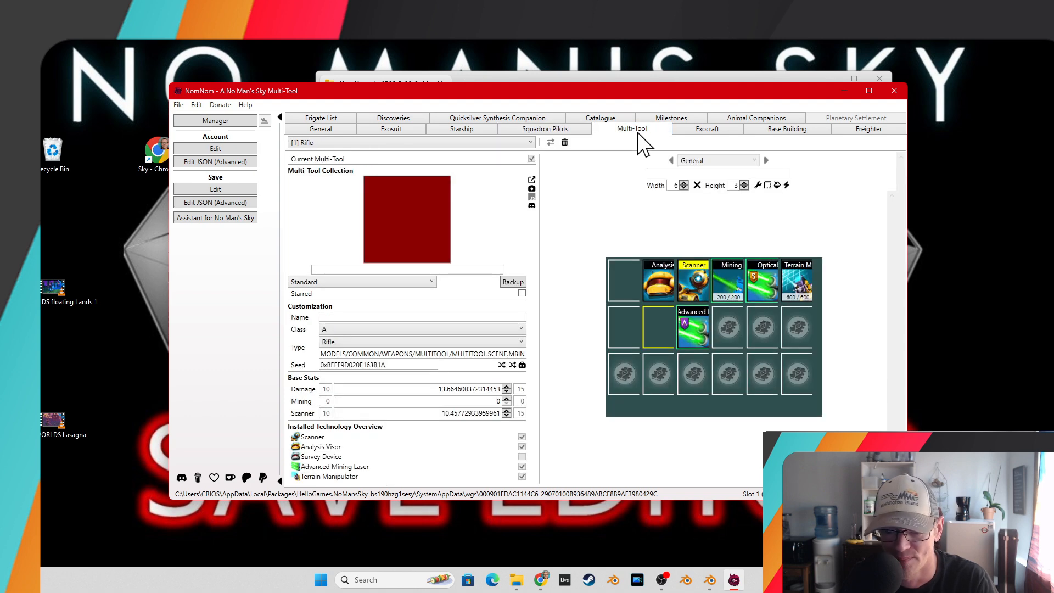
{"action": "left_click", "coordinate": [708, 131]}
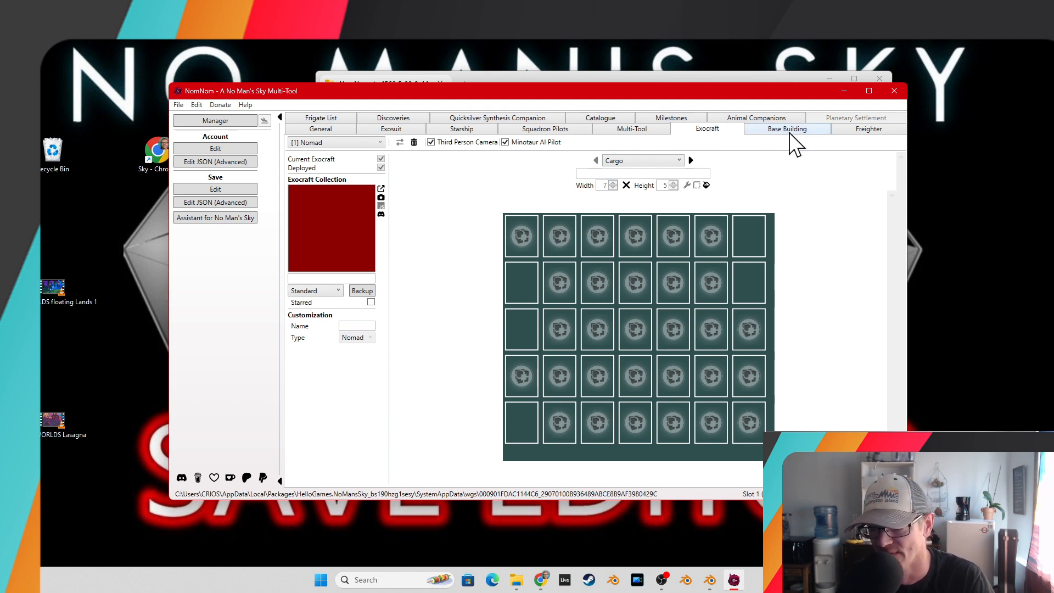
{"action": "left_click", "coordinate": [399, 131]}
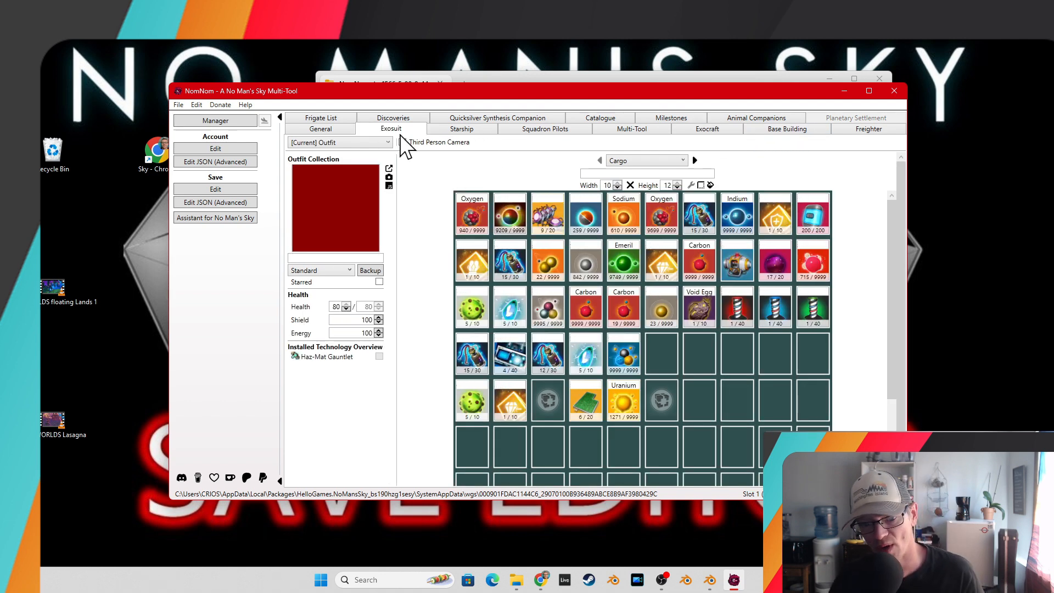
{"action": "left_click", "coordinate": [621, 129]}
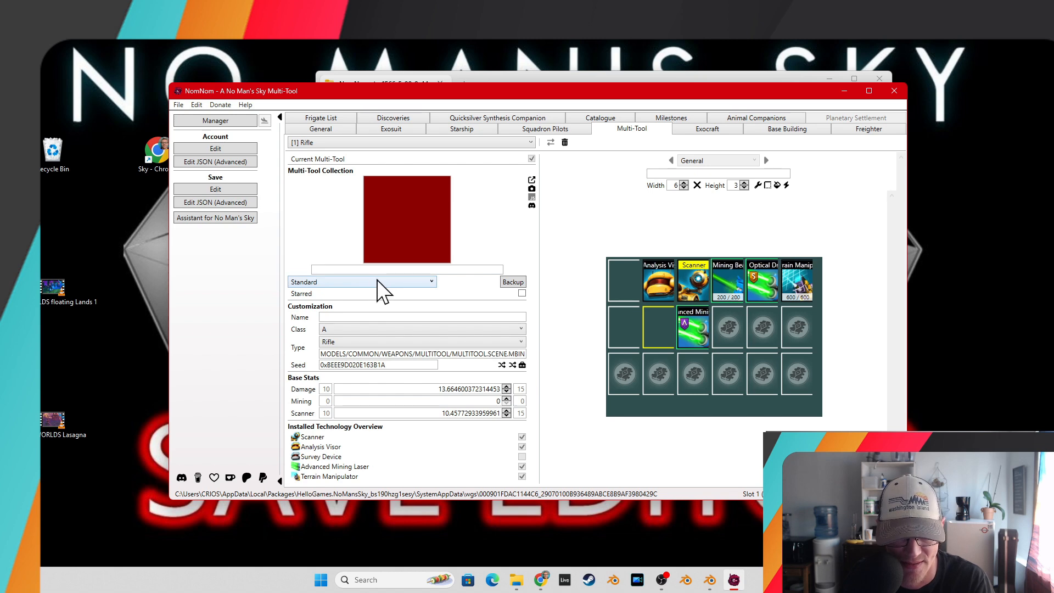
Set the Multi-Tool's class to S and its type to WEAPON_Staff.
{"action": "left_click", "coordinate": [439, 331]}
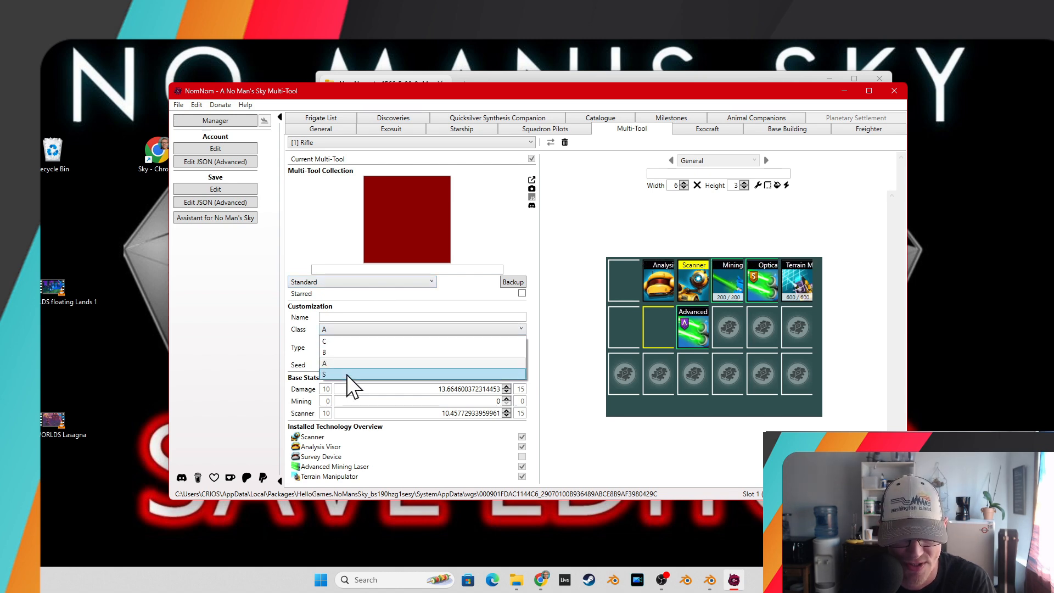
{"action": "left_click", "coordinate": [349, 371]}
{"action": "left_click", "coordinate": [413, 343]}
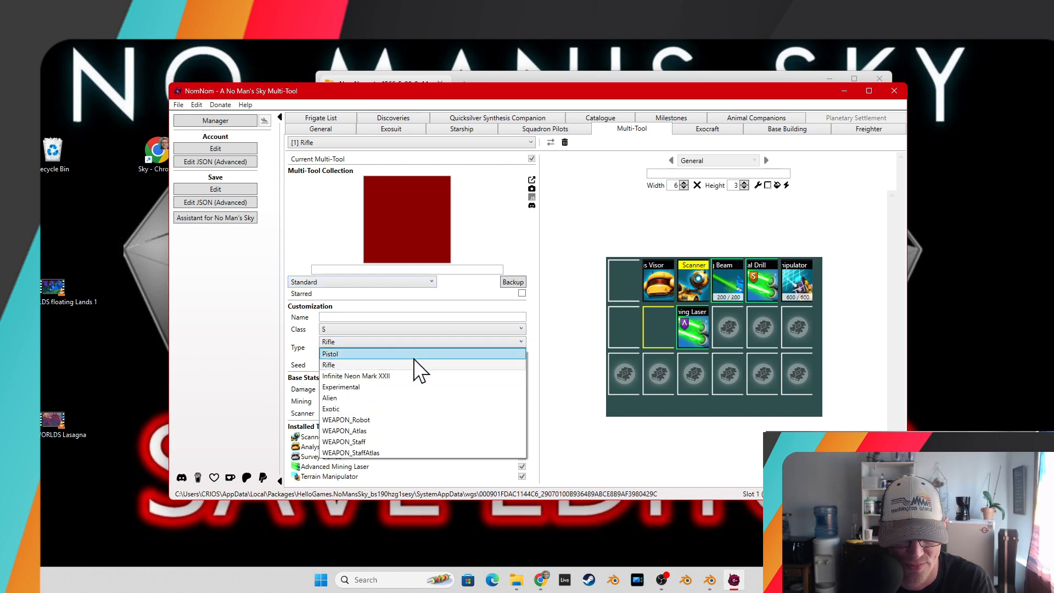
{"action": "left_click", "coordinate": [379, 442]}
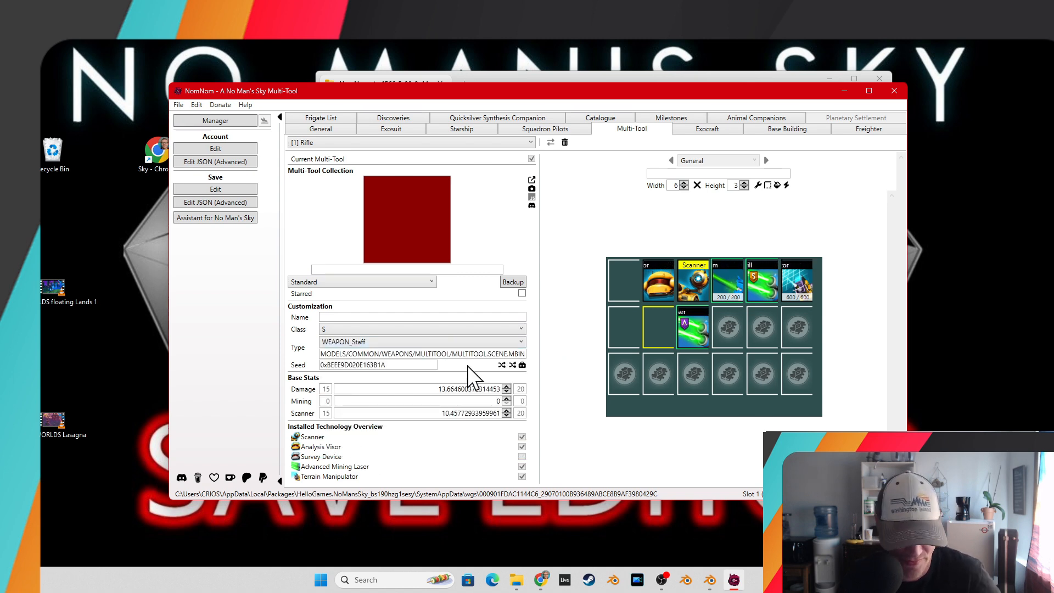
{"action": "double_click", "coordinate": [446, 389]}
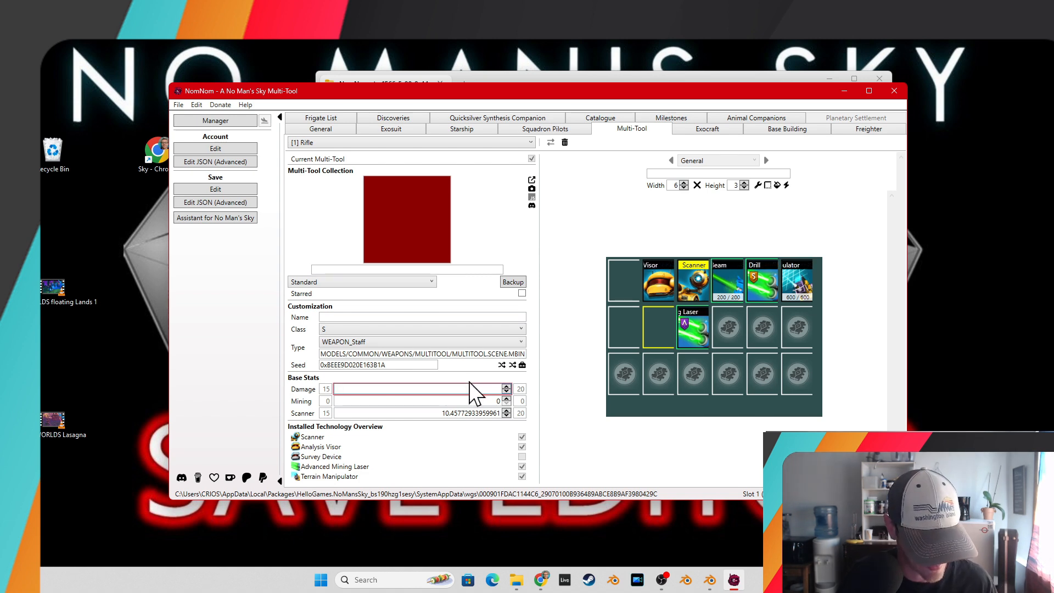
{"action": "type", "text": "999999999"}
{"action": "key", "text": "Tab"}
{"action": "type", "text": "99999999999"}
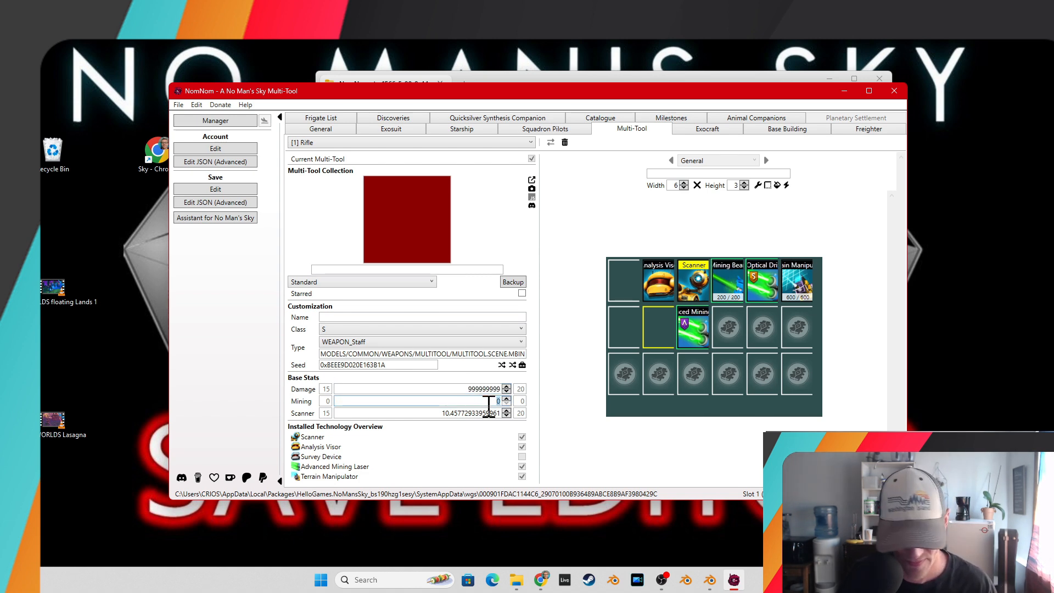
{"action": "key", "text": "Tab"}
{"action": "type", "text": "999999999999"}
{"action": "left_click", "coordinate": [487, 390]}
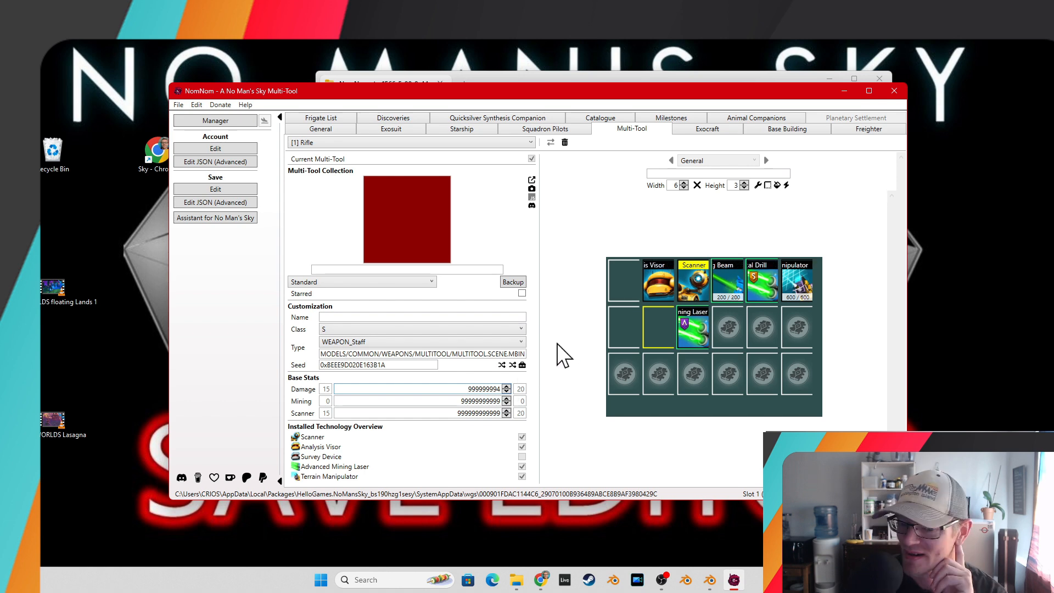
Toggle the Enabled state of an empty slot in the Multi-Tool inventory.
{"action": "right_click", "coordinate": [633, 371]}
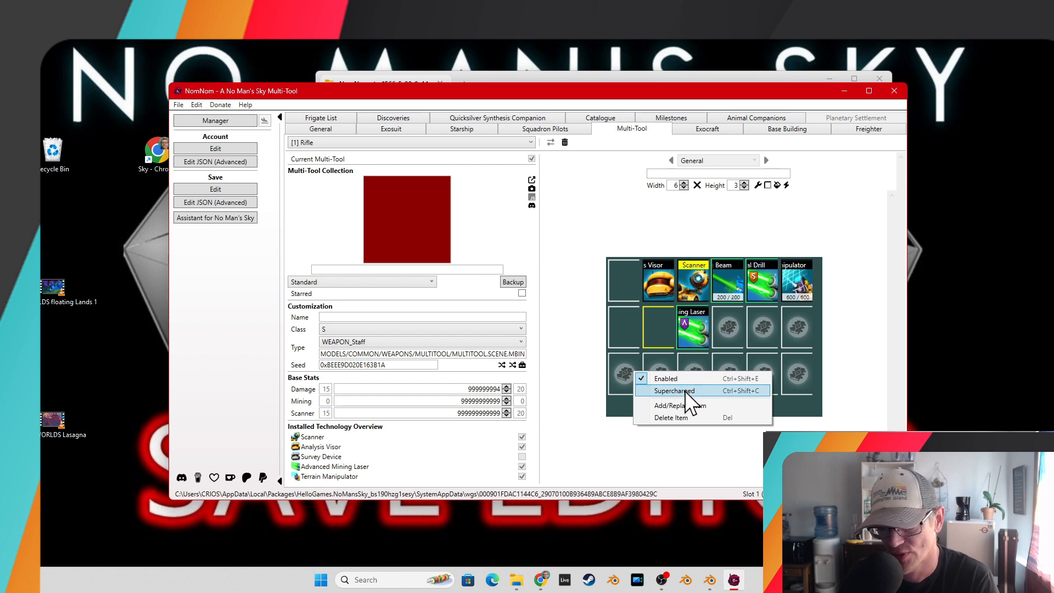
{"action": "left_click", "coordinate": [674, 378]}
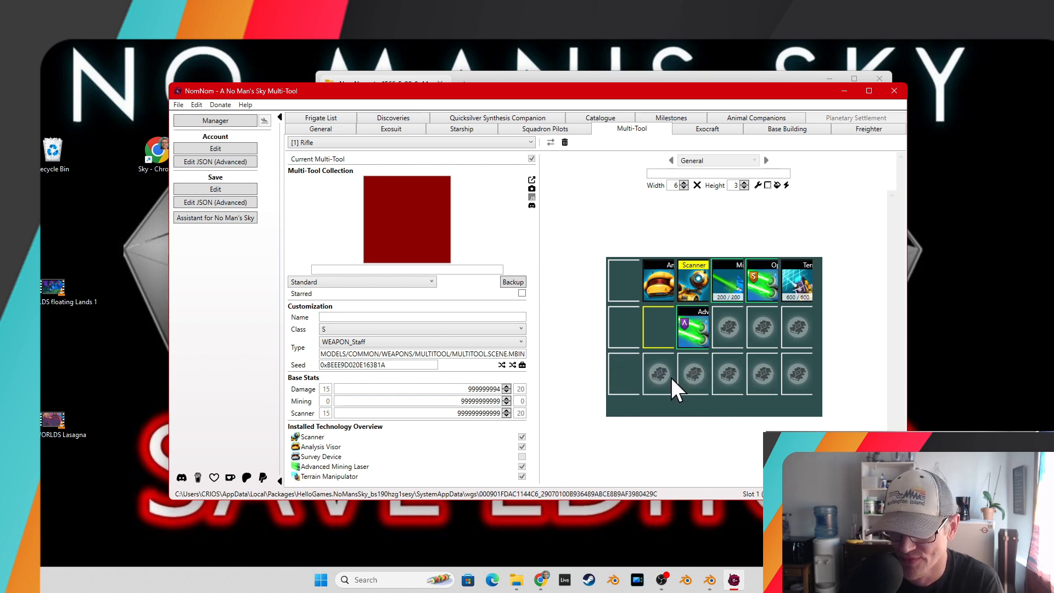
{"action": "left_click", "coordinate": [200, 105]}
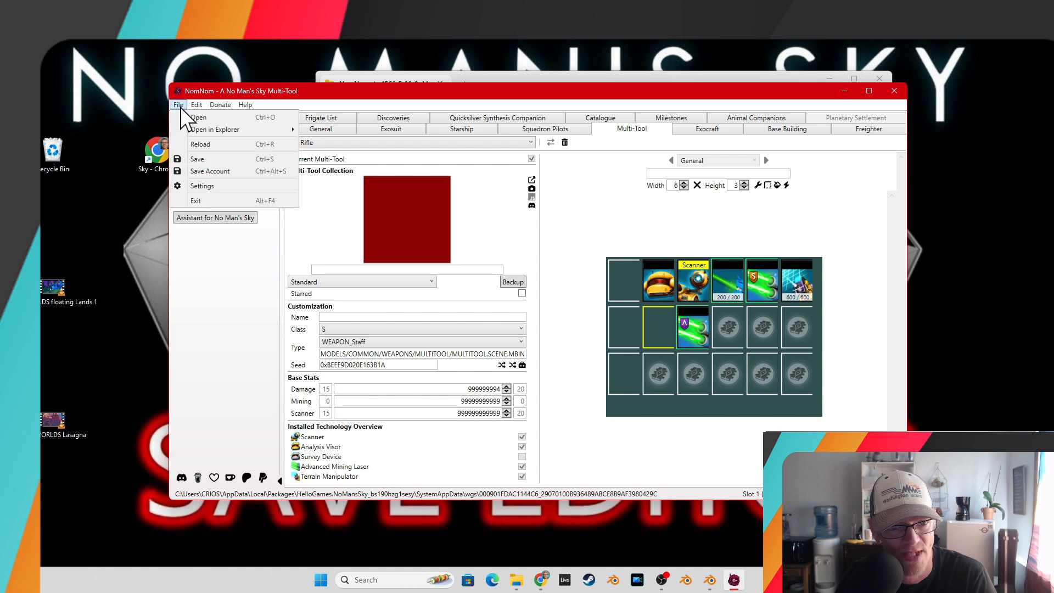
{"action": "mouse_move", "coordinate": [236, 105]}
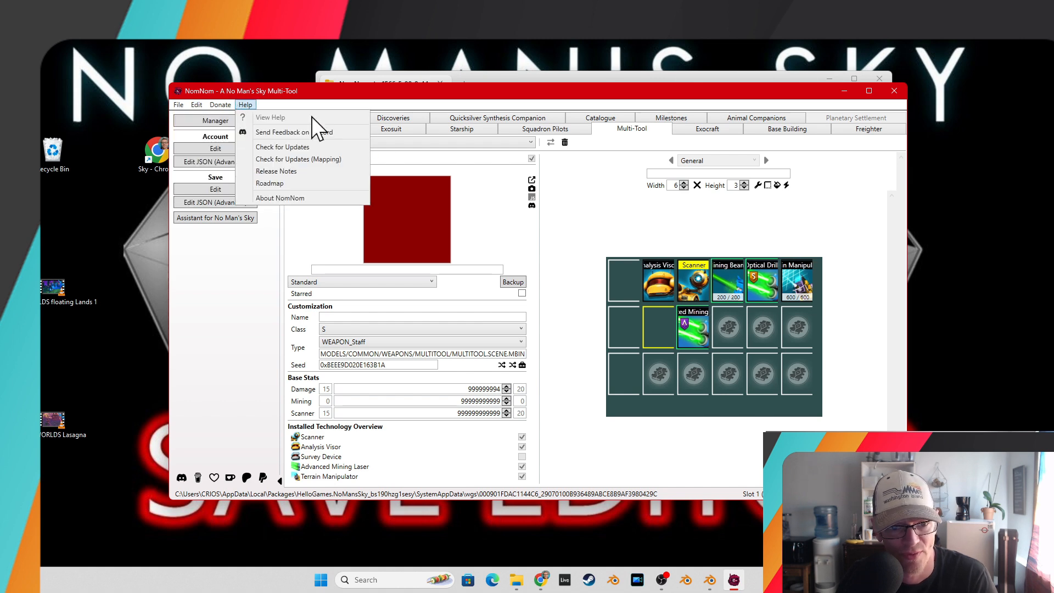
{"action": "left_click", "coordinate": [589, 217]}
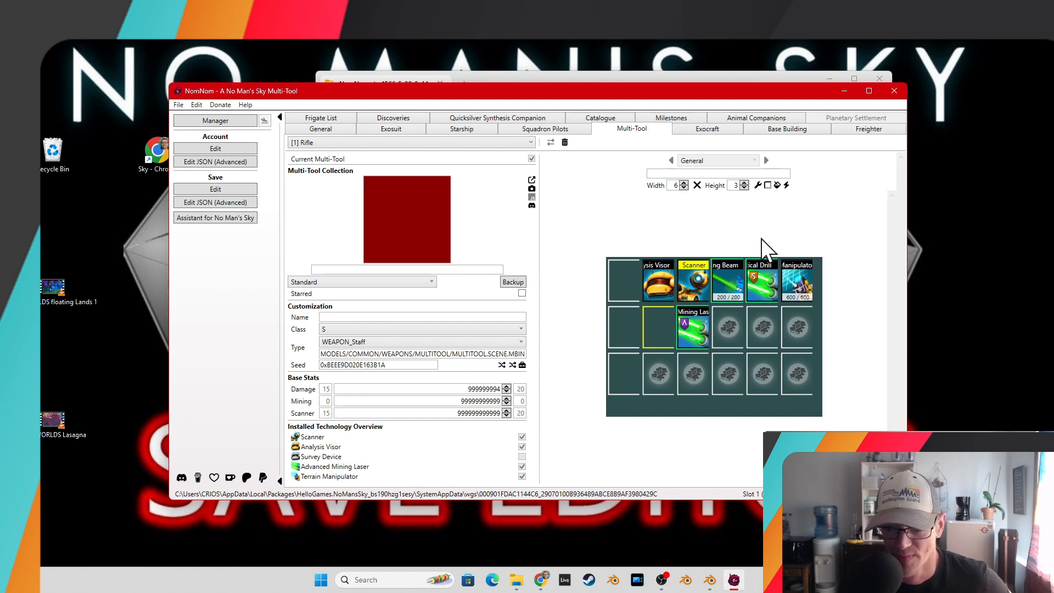
Browse the Exosuit page and the account data's Quicksilver Synthesis Companion, Appearance Modifier and Catalogue tabs.
{"action": "left_click", "coordinate": [391, 130]}
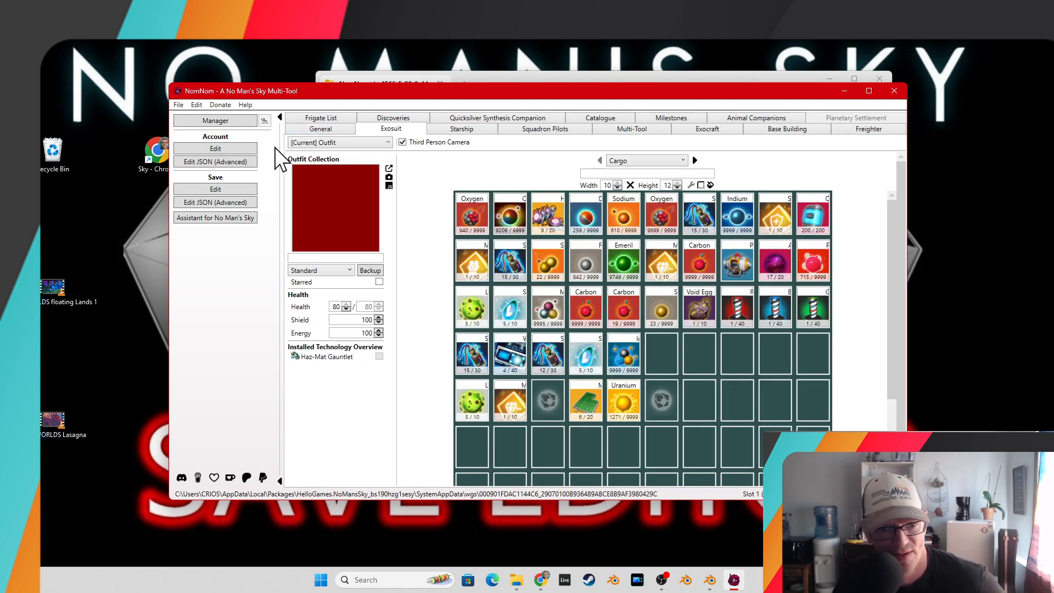
{"action": "left_click", "coordinate": [238, 149]}
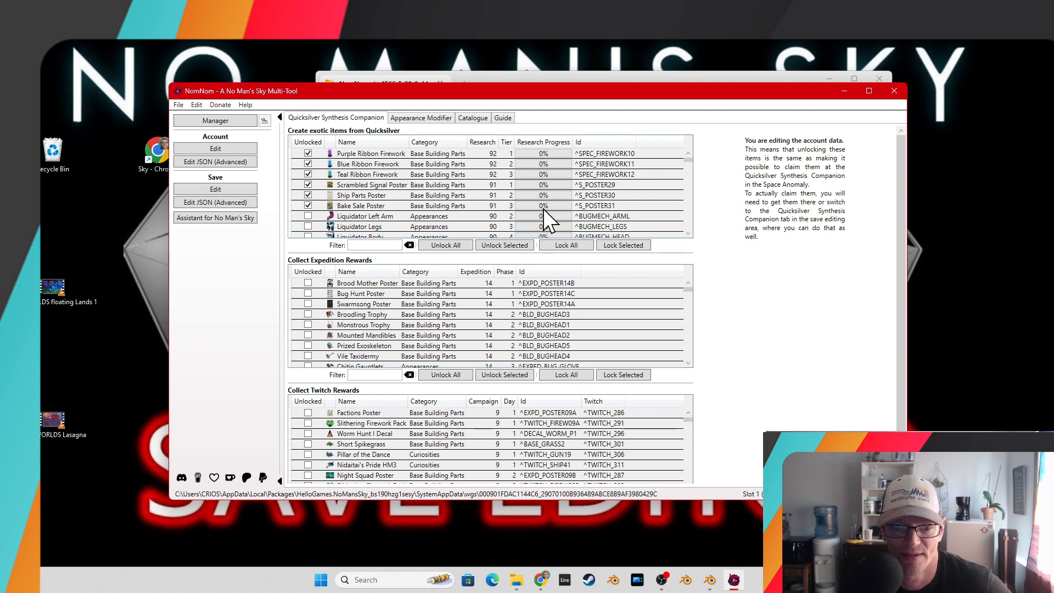
{"action": "scroll", "coordinate": [547, 214], "scroll_direction": "down", "scroll_amount": 2}
{"action": "scroll", "coordinate": [551, 228], "scroll_direction": "down", "scroll_amount": 2}
{"action": "scroll", "coordinate": [549, 296], "scroll_direction": "down", "scroll_amount": 3}
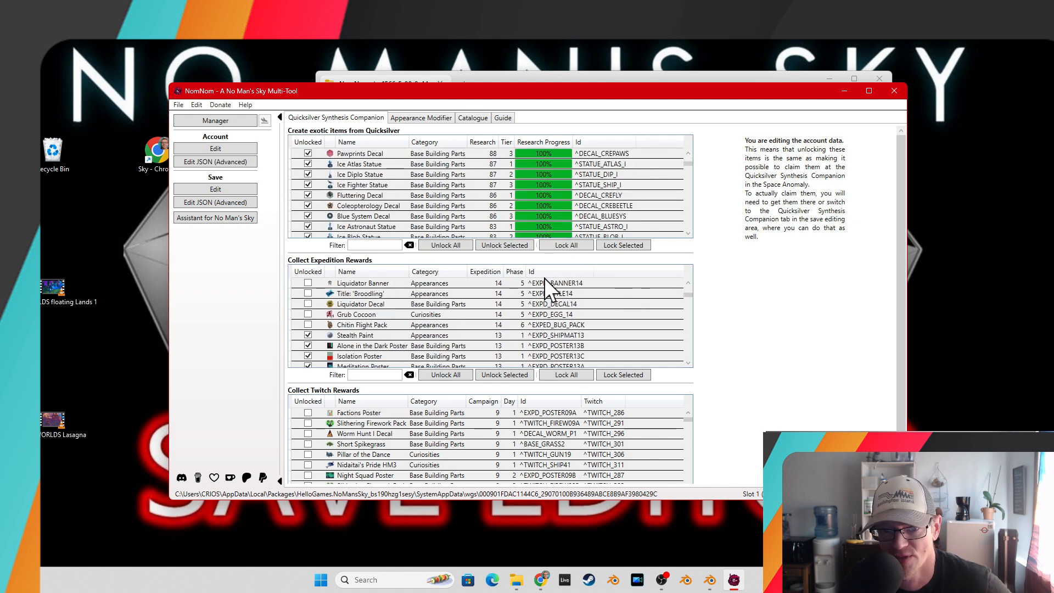
{"action": "left_click", "coordinate": [424, 119]}
{"action": "scroll", "coordinate": [616, 297], "scroll_direction": "down", "scroll_amount": 14}
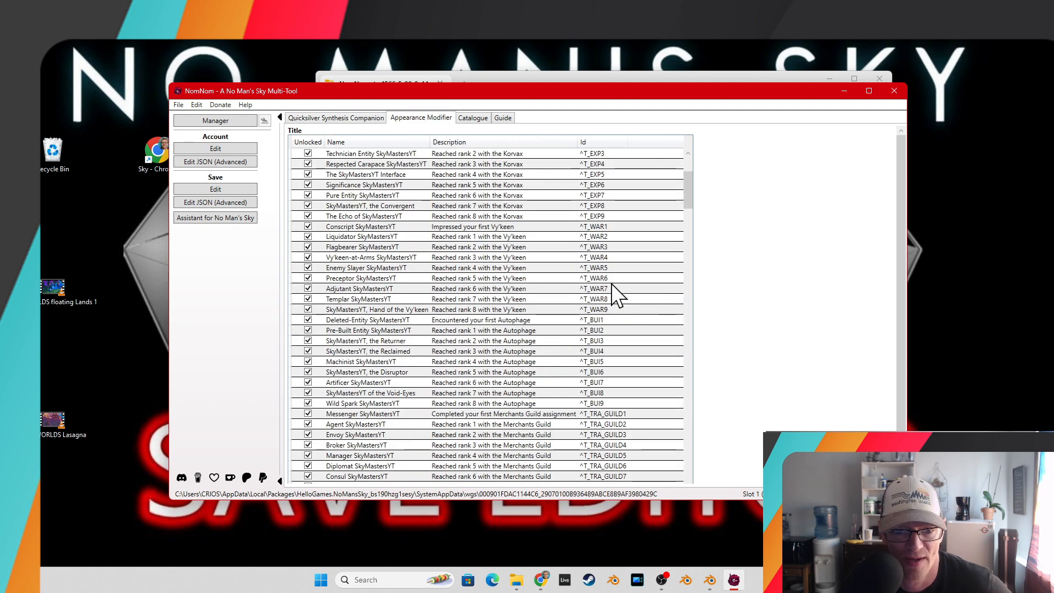
{"action": "left_click", "coordinate": [473, 119]}
{"action": "scroll", "coordinate": [556, 235], "scroll_direction": "down", "scroll_amount": 10}
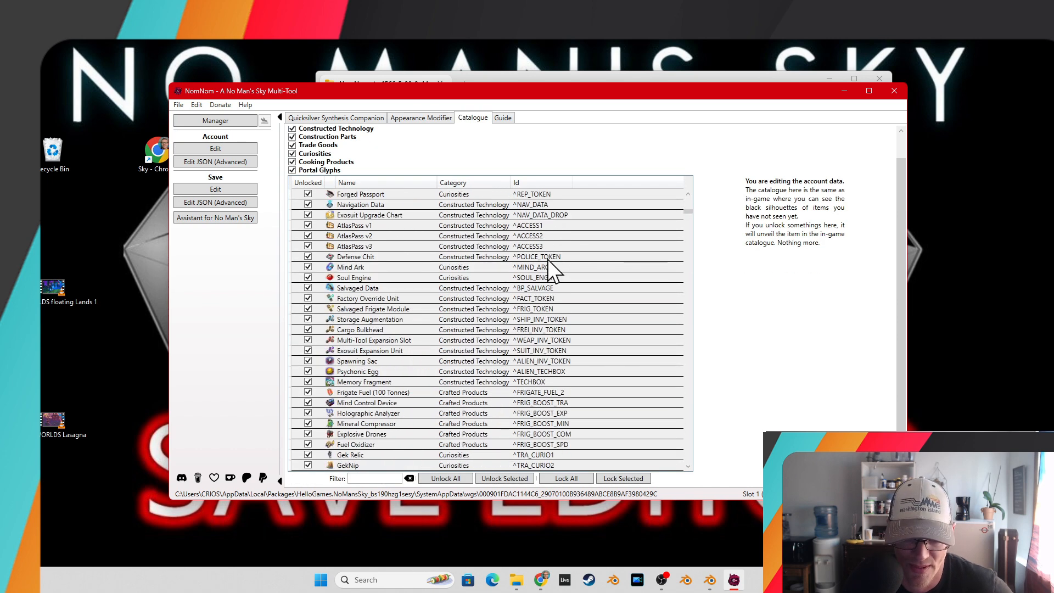
{"action": "scroll", "coordinate": [508, 198], "scroll_direction": "down", "scroll_amount": 10}
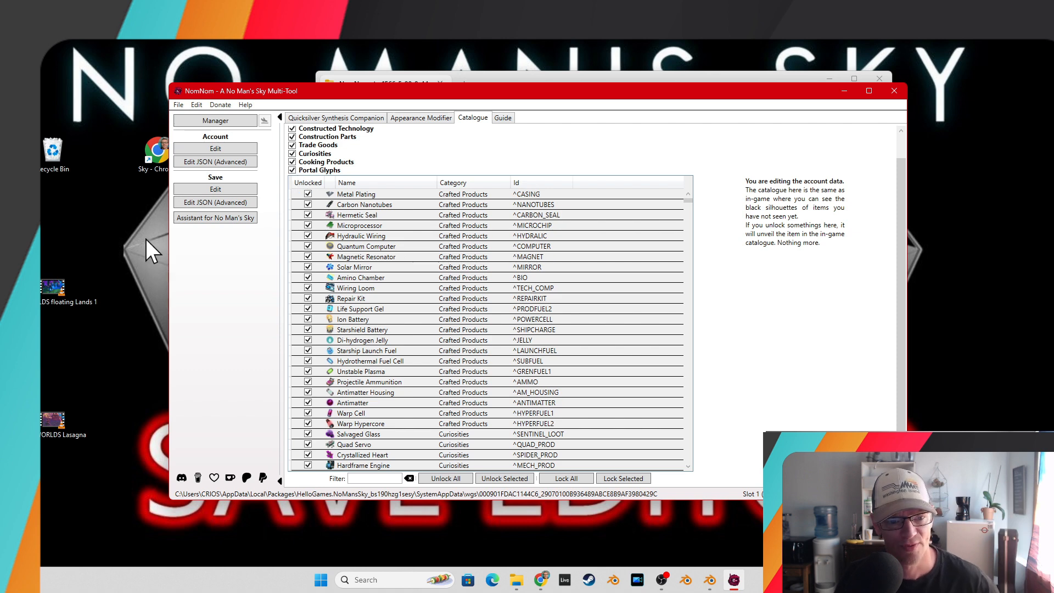
Open the save's advanced JSON editor and select the fourth entry under BaseContext's PersistentPlayerBases.
{"action": "left_click", "coordinate": [194, 202]}
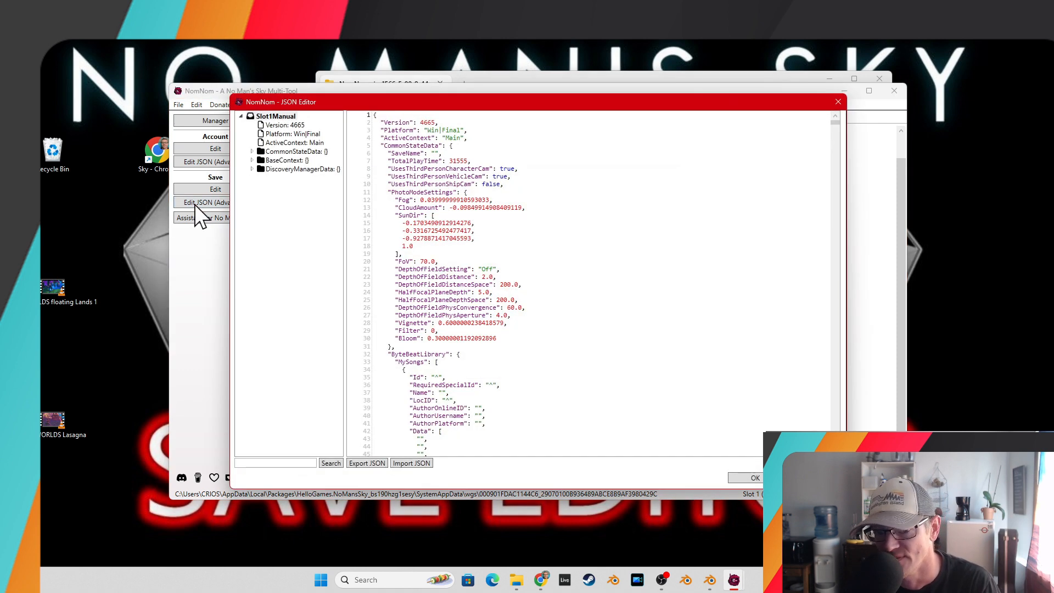
{"action": "left_click", "coordinate": [252, 160]}
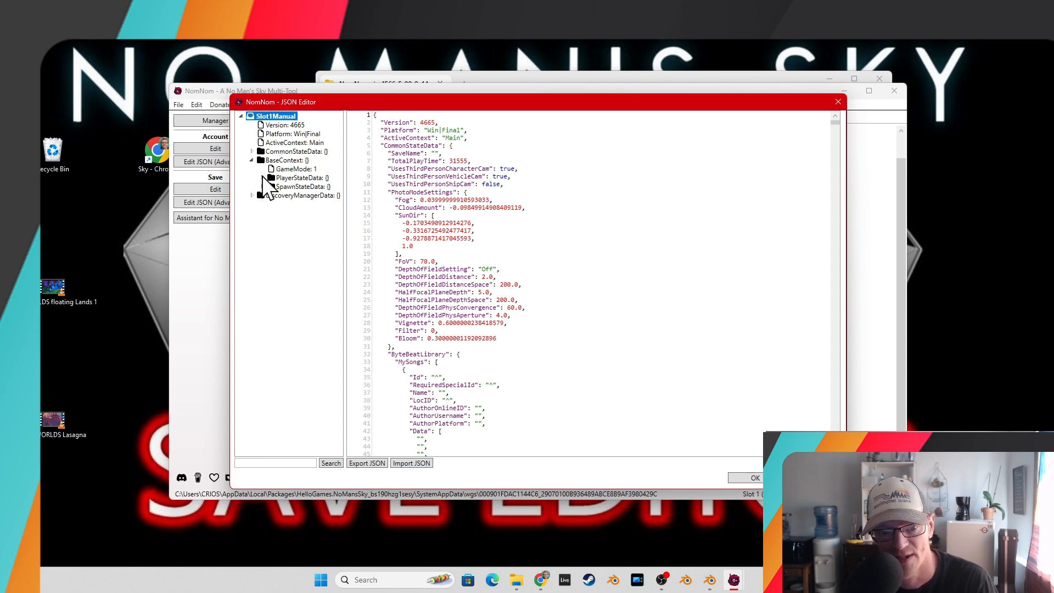
{"action": "left_click", "coordinate": [262, 177]}
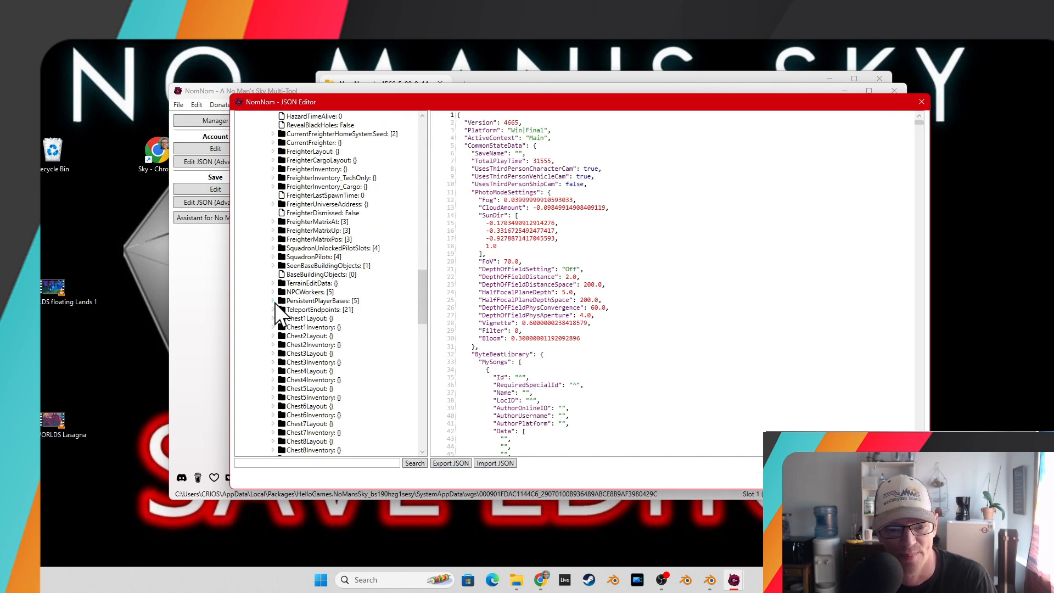
{"action": "left_click", "coordinate": [274, 300]}
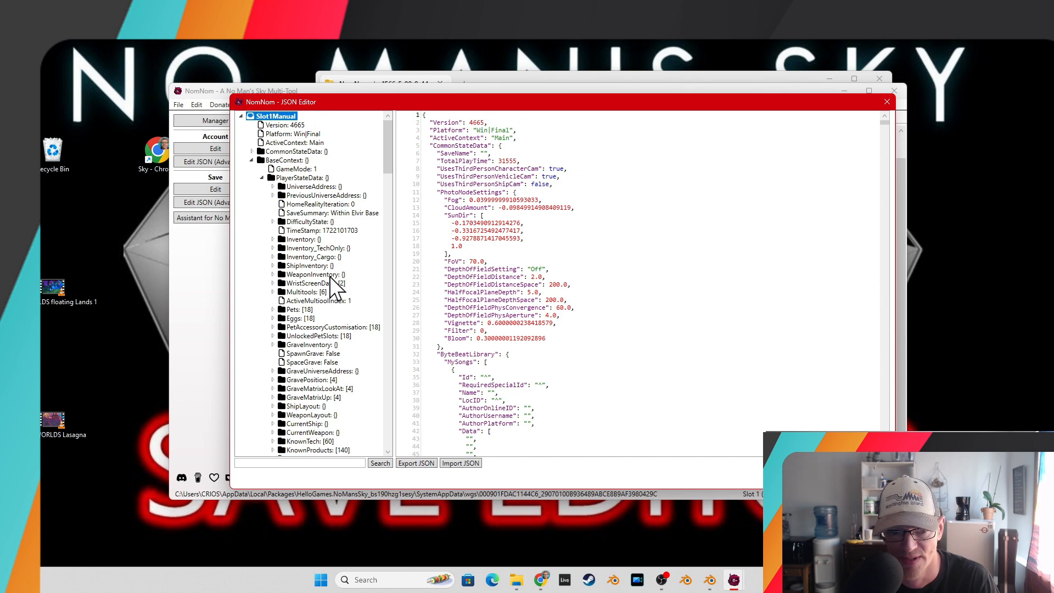
{"action": "scroll", "coordinate": [318, 250], "scroll_direction": "down", "scroll_amount": 6}
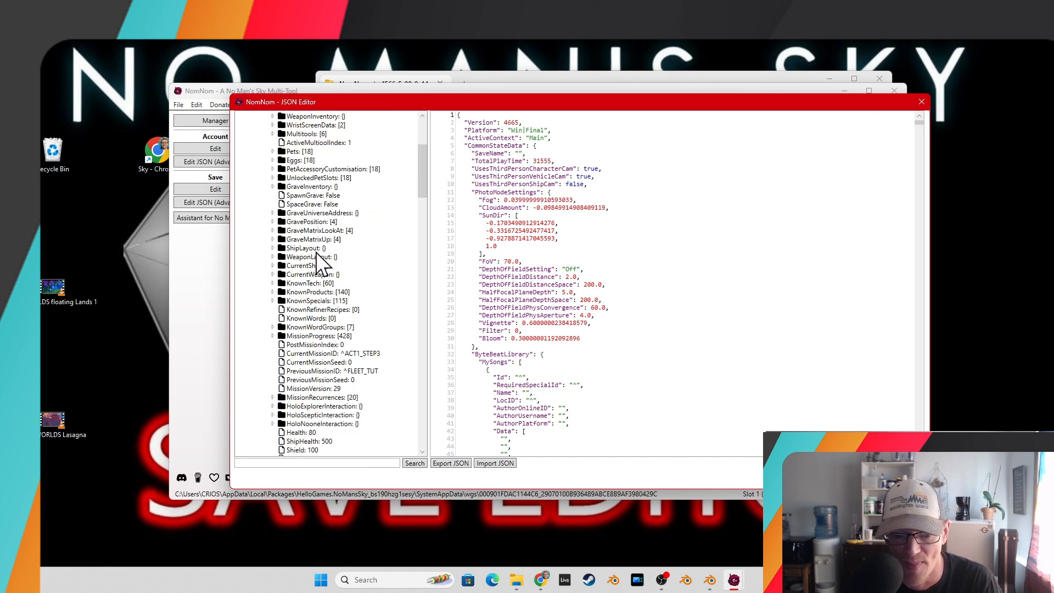
{"action": "scroll", "coordinate": [318, 255], "scroll_direction": "down", "scroll_amount": 20}
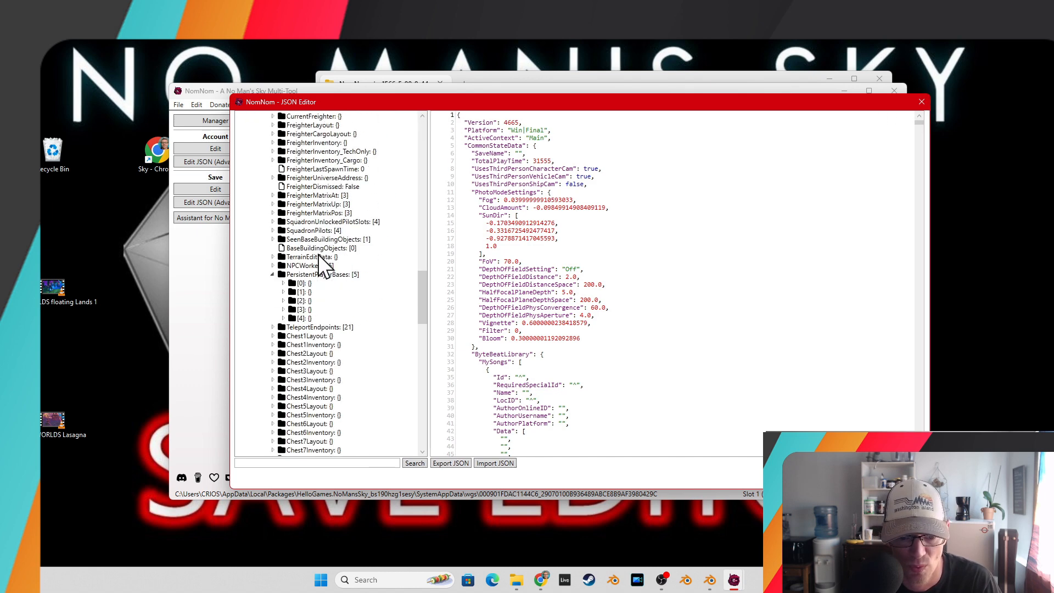
{"action": "scroll", "coordinate": [318, 259], "scroll_direction": "down", "scroll_amount": 1}
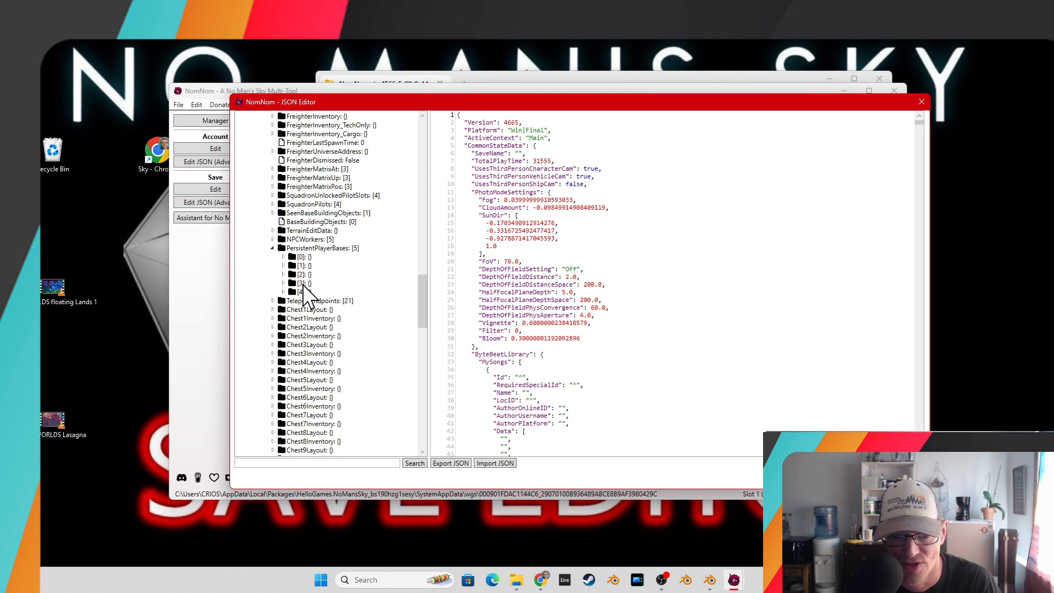
{"action": "left_click", "coordinate": [302, 283]}
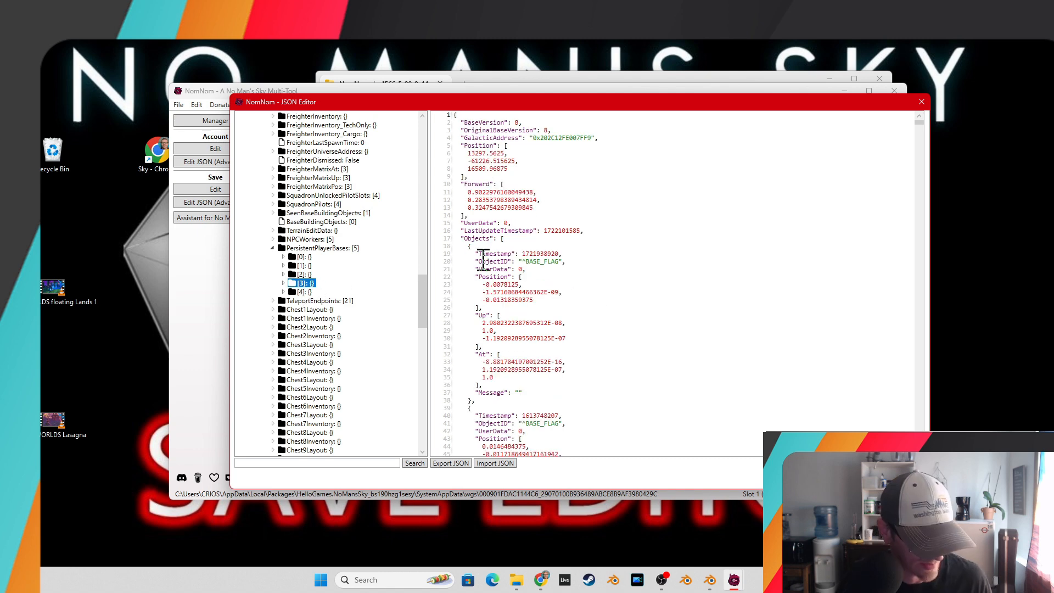
Select all of the selected base's JSON text.
{"action": "left_click", "coordinate": [482, 258]}
{"action": "key", "text": "ctrl+a"}
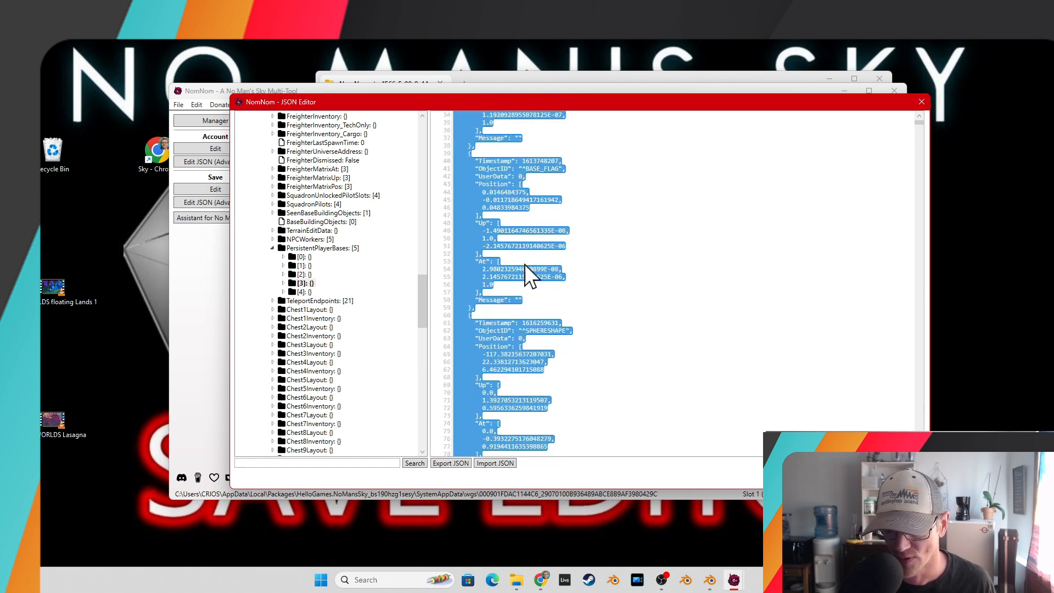
{"action": "scroll", "coordinate": [525, 265], "scroll_direction": "down", "scroll_amount": 13}
{"action": "left_click_drag", "start_coordinate": [917, 122], "coordinate": [918, 451]}
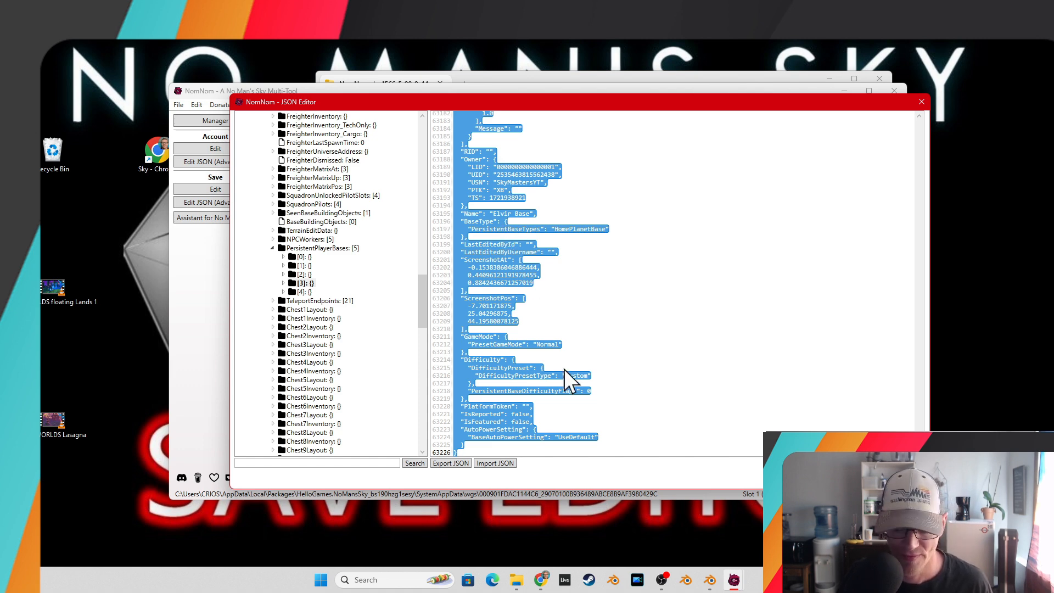
Switch to Blender and import the base with the No Man's Sky Base Builder's Import NMS.
{"action": "left_click", "coordinate": [710, 580]}
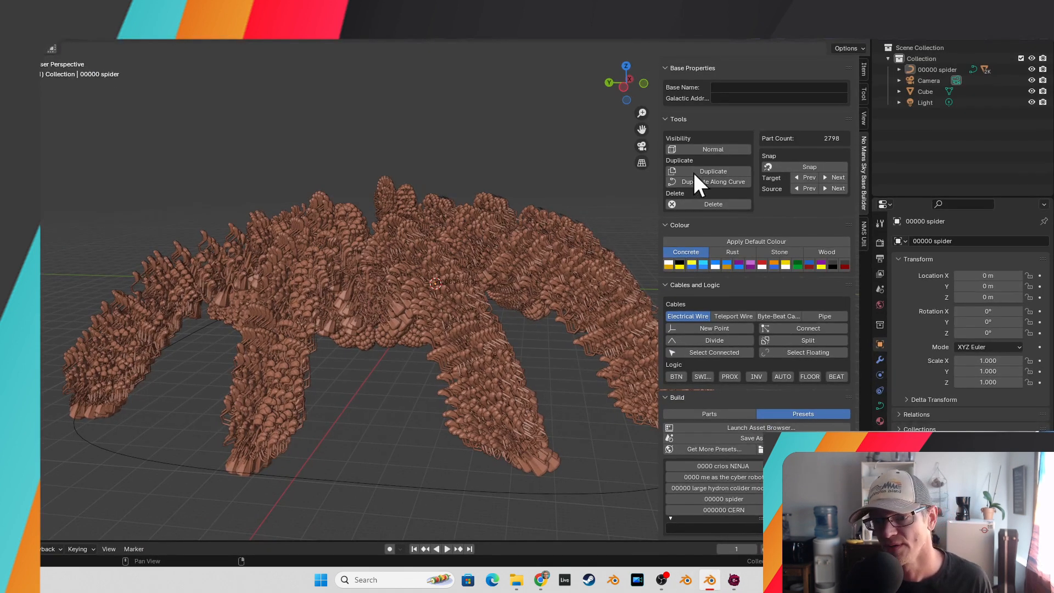
{"action": "scroll", "coordinate": [704, 209], "scroll_direction": "up", "scroll_amount": 3}
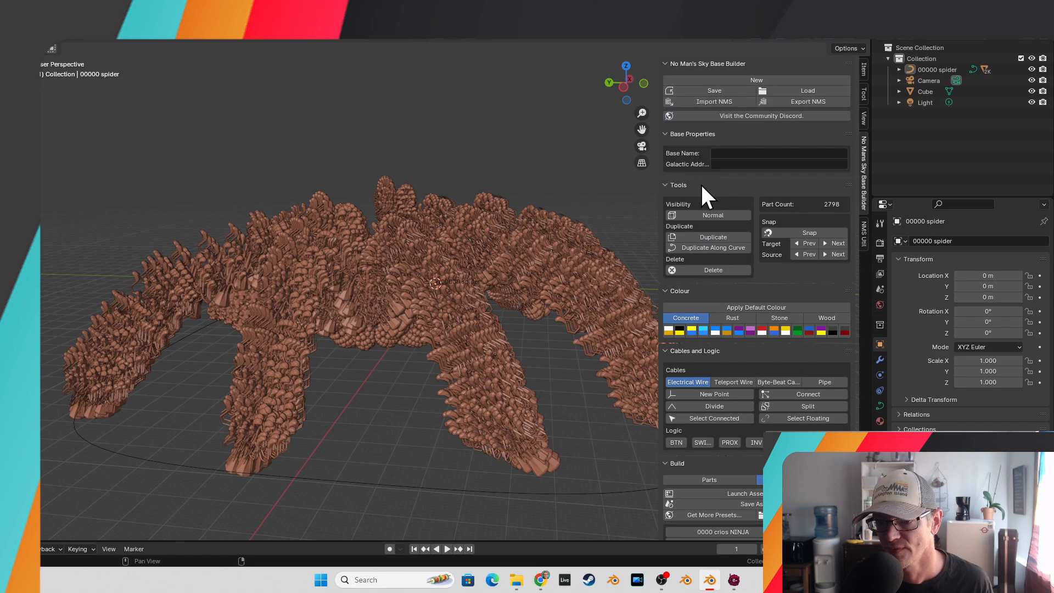
{"action": "left_click", "coordinate": [706, 101]}
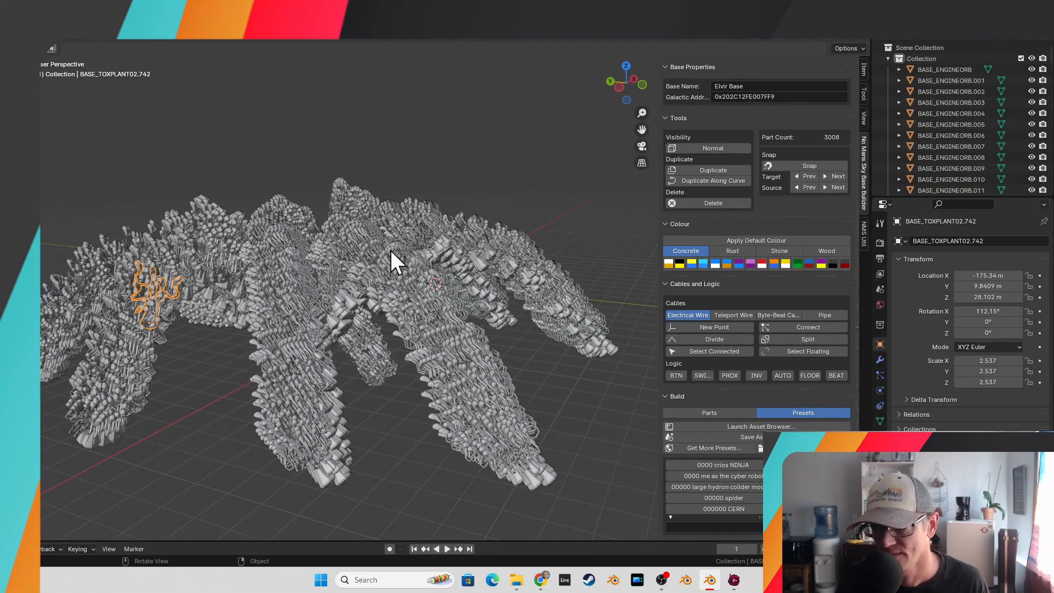
Inspect the imported base in the viewport from several angles.
{"action": "left_click_drag", "start_coordinate": [390, 251], "coordinate": [414, 317]}
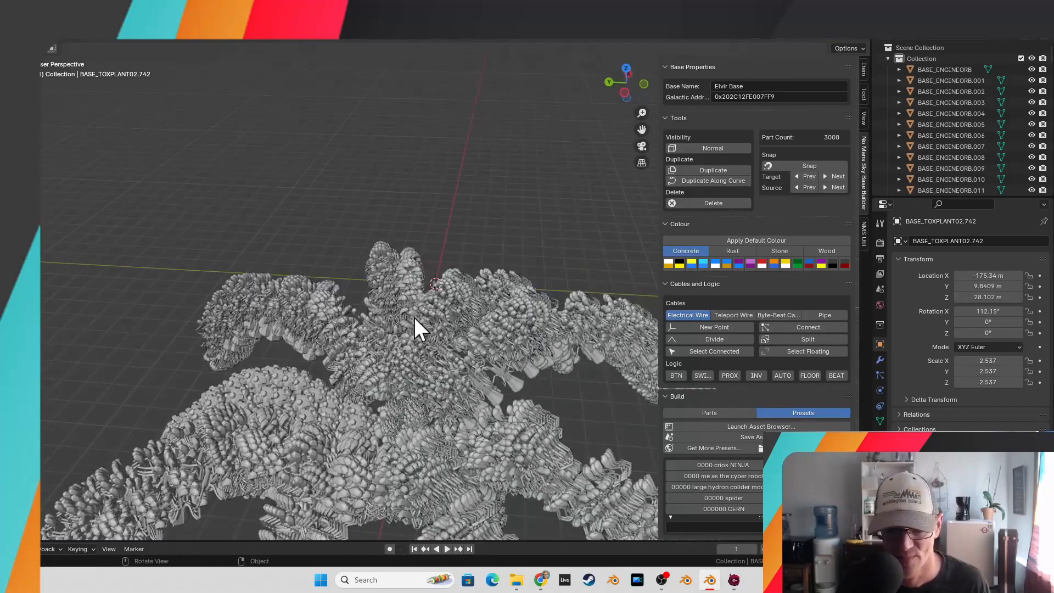
{"action": "scroll", "coordinate": [414, 318], "scroll_direction": "up", "scroll_amount": 1}
{"action": "left_click", "coordinate": [220, 424]}
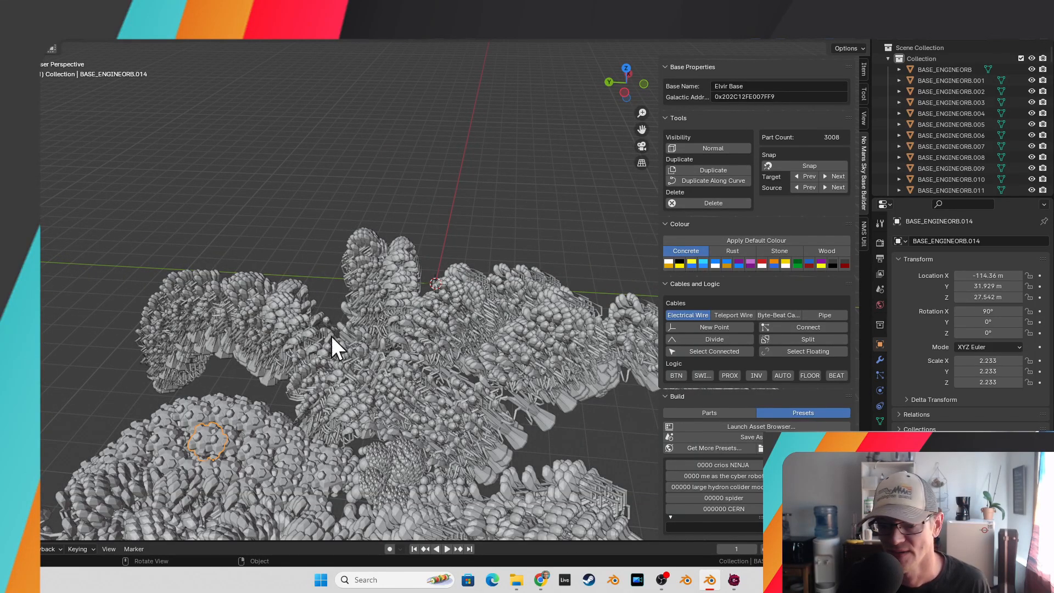
{"action": "left_click_drag", "start_coordinate": [331, 346], "coordinate": [322, 348]}
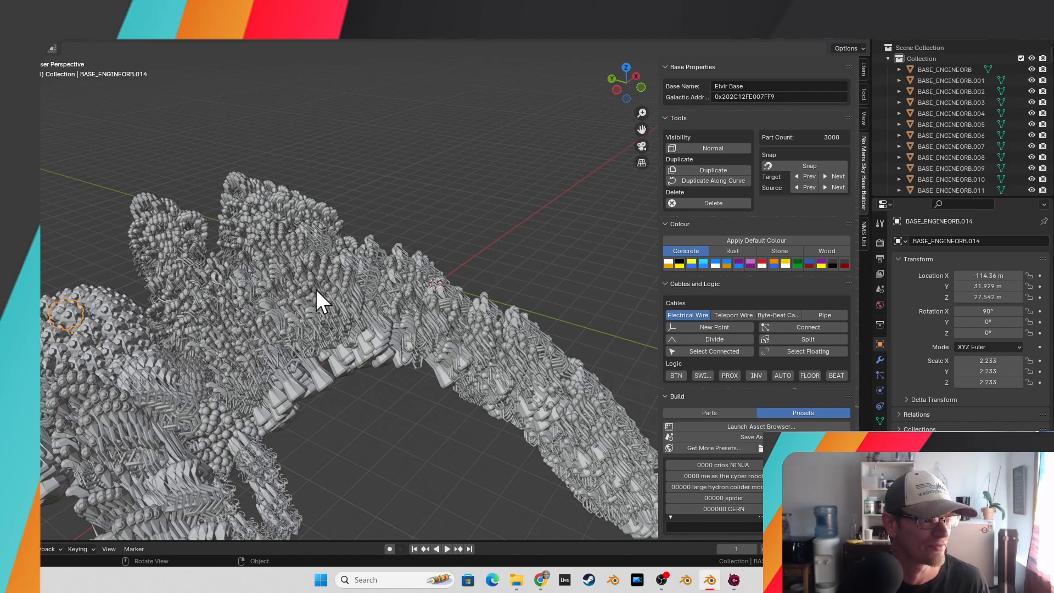
{"action": "scroll", "coordinate": [318, 292], "scroll_direction": "down", "scroll_amount": 4}
{"action": "mouse_move", "coordinate": [317, 292]}
{"action": "left_mouse_down"}
{"action": "mouse_move", "coordinate": [388, 278]}
{"action": "mouse_move", "coordinate": [258, 282]}
{"action": "left_mouse_up"}
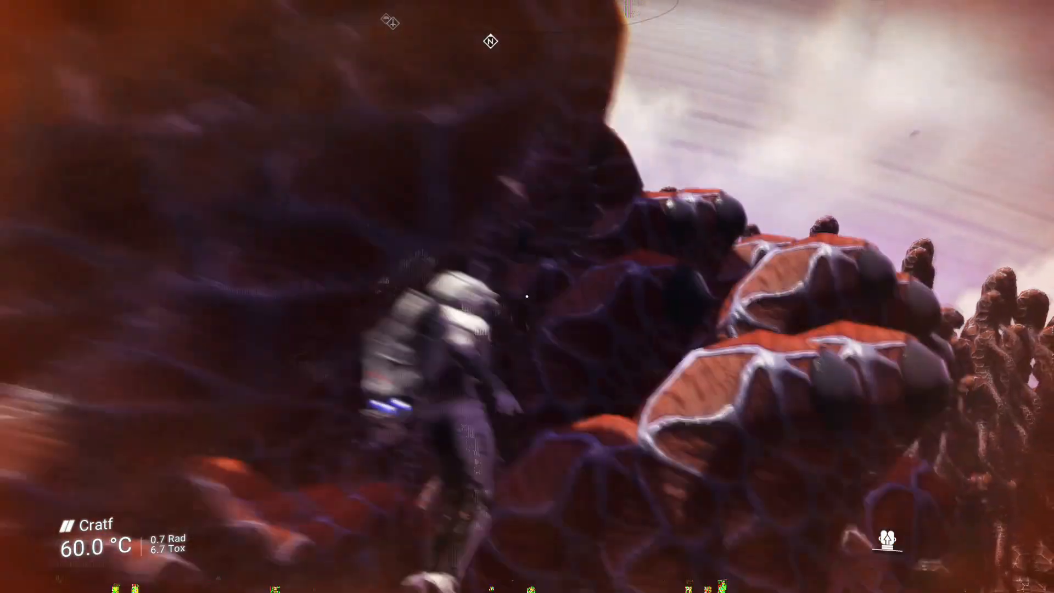
{"action": "key", "text": "space"}
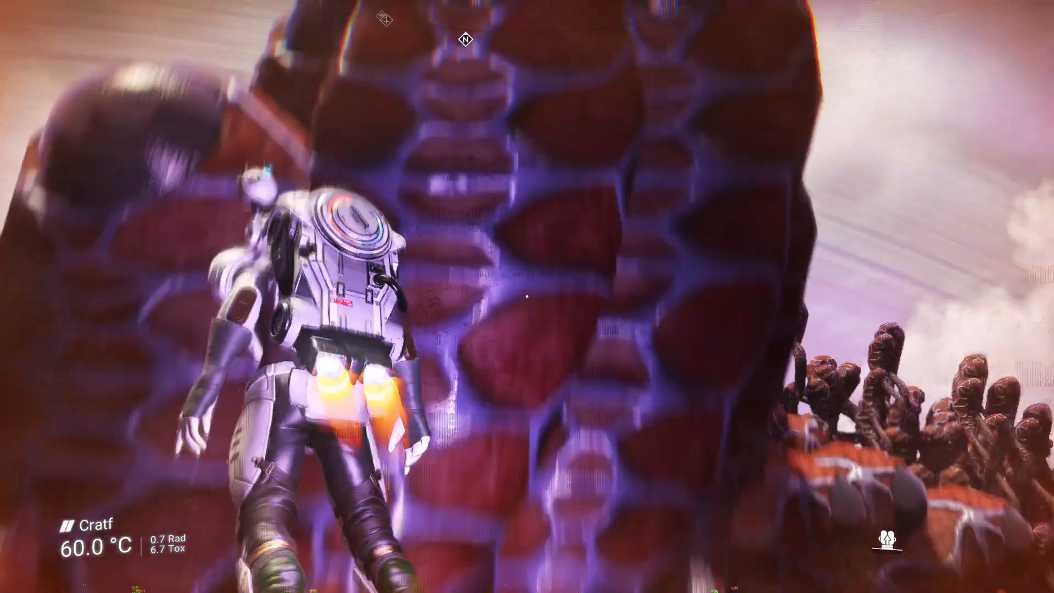
{"action": "key", "text": "space"}
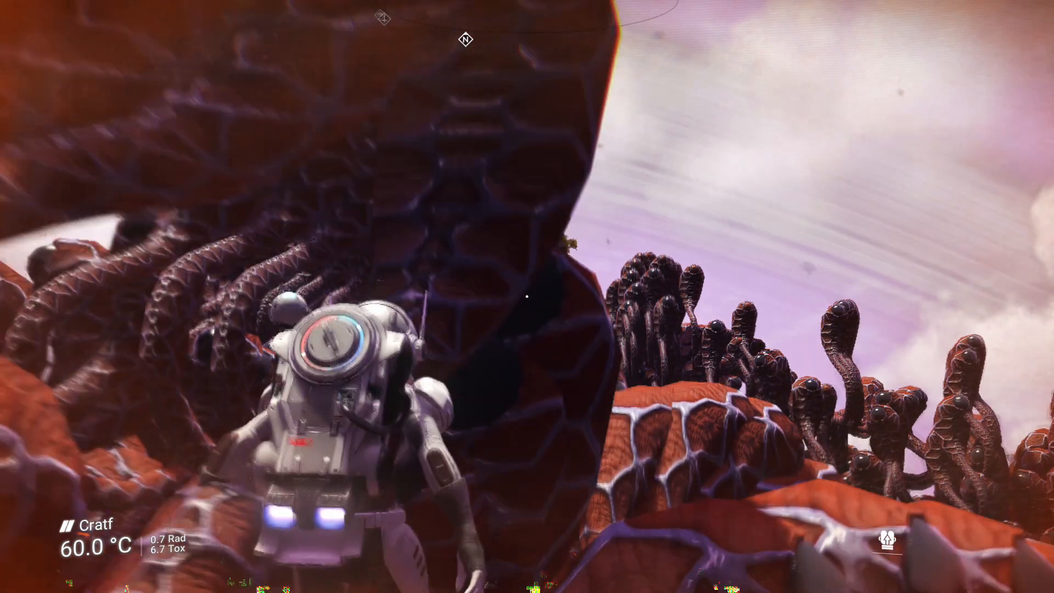
{"action": "key", "text": "w"}
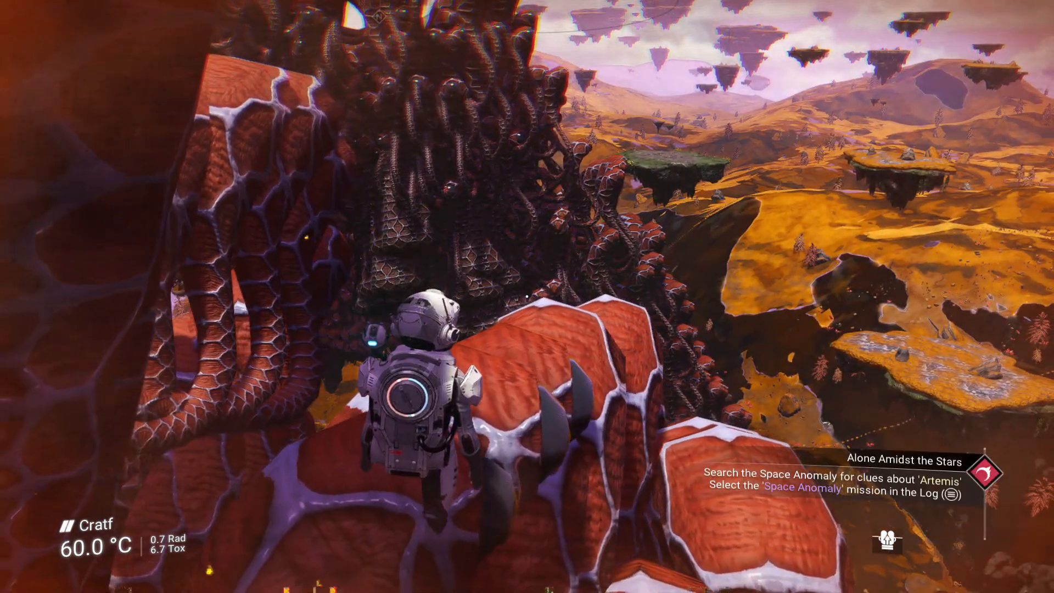
{"action": "key", "text": "Tab"}
{"action": "key", "text": "Tab"}
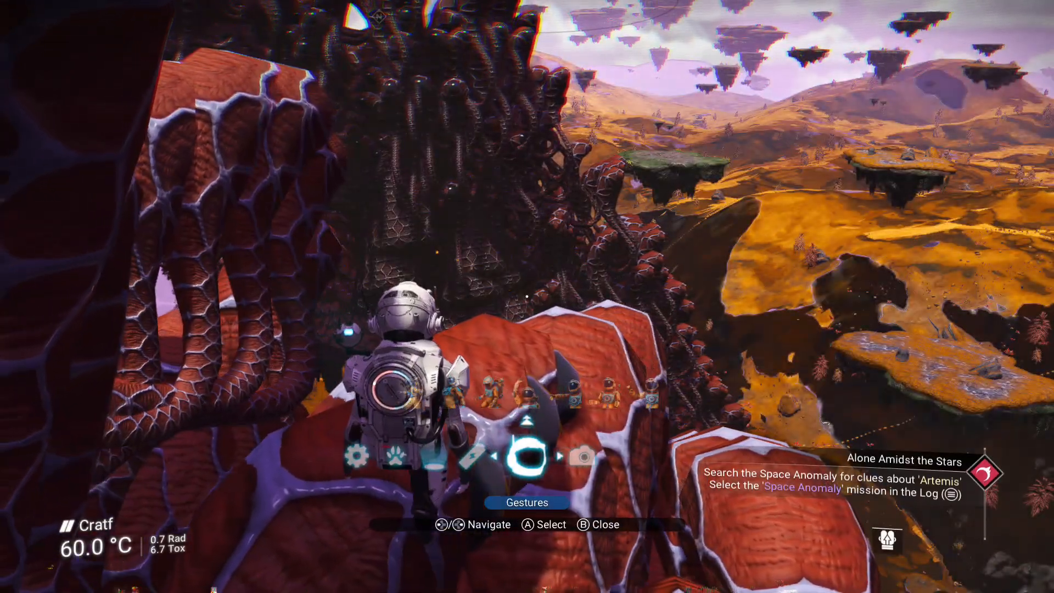
{"action": "key", "text": "a"}
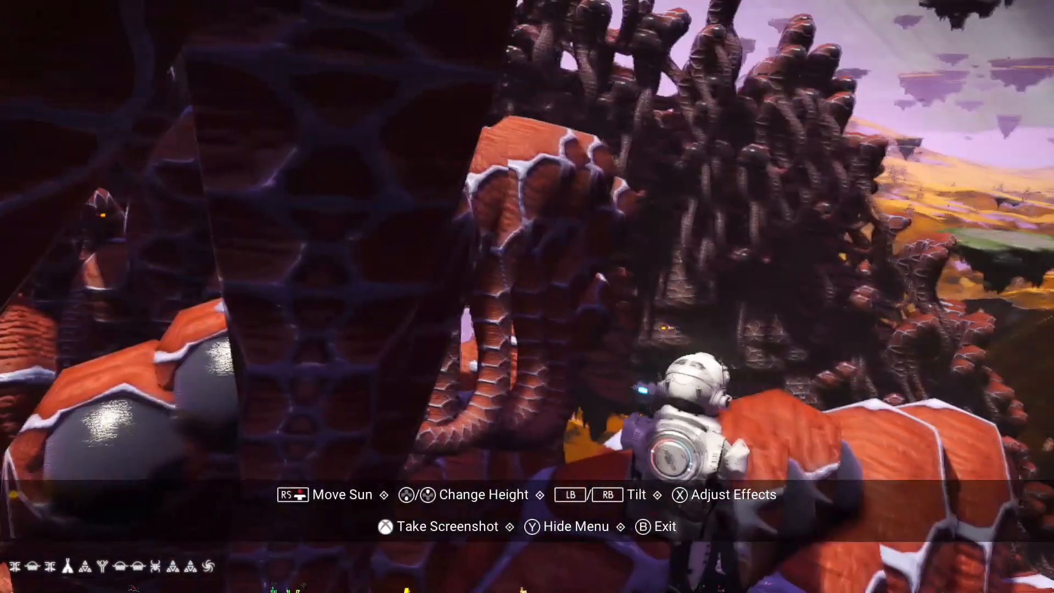